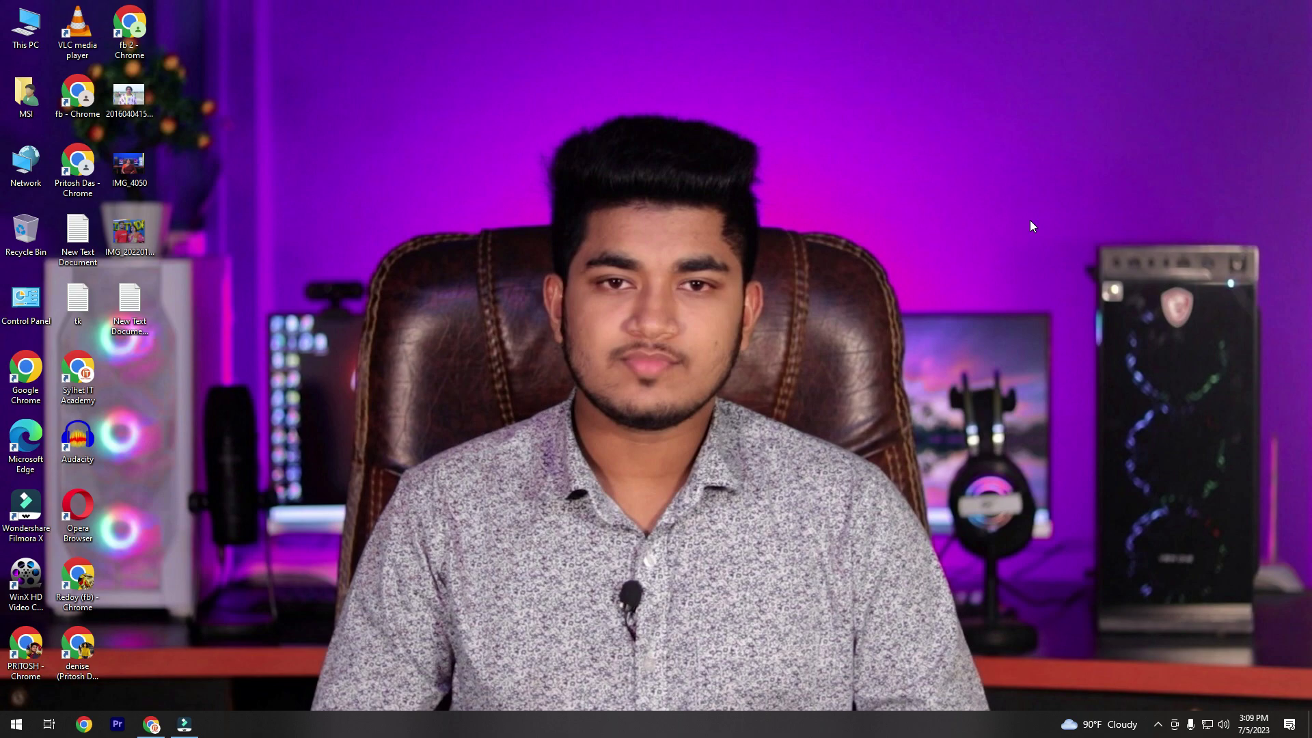
# Step: Switch to Chrome and log in to cPanel for lossweighteasy.com with the saved credentials
pyautogui.click(152, 728)
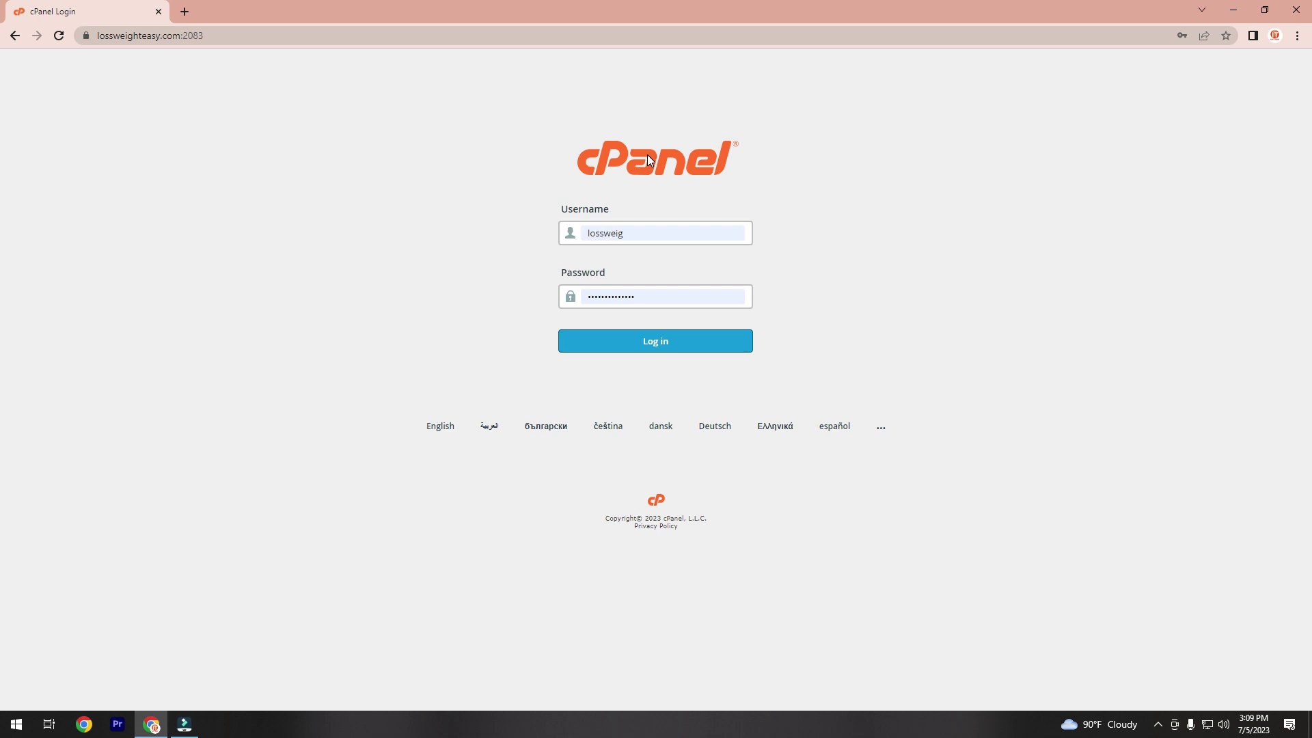
pyautogui.click(664, 348)
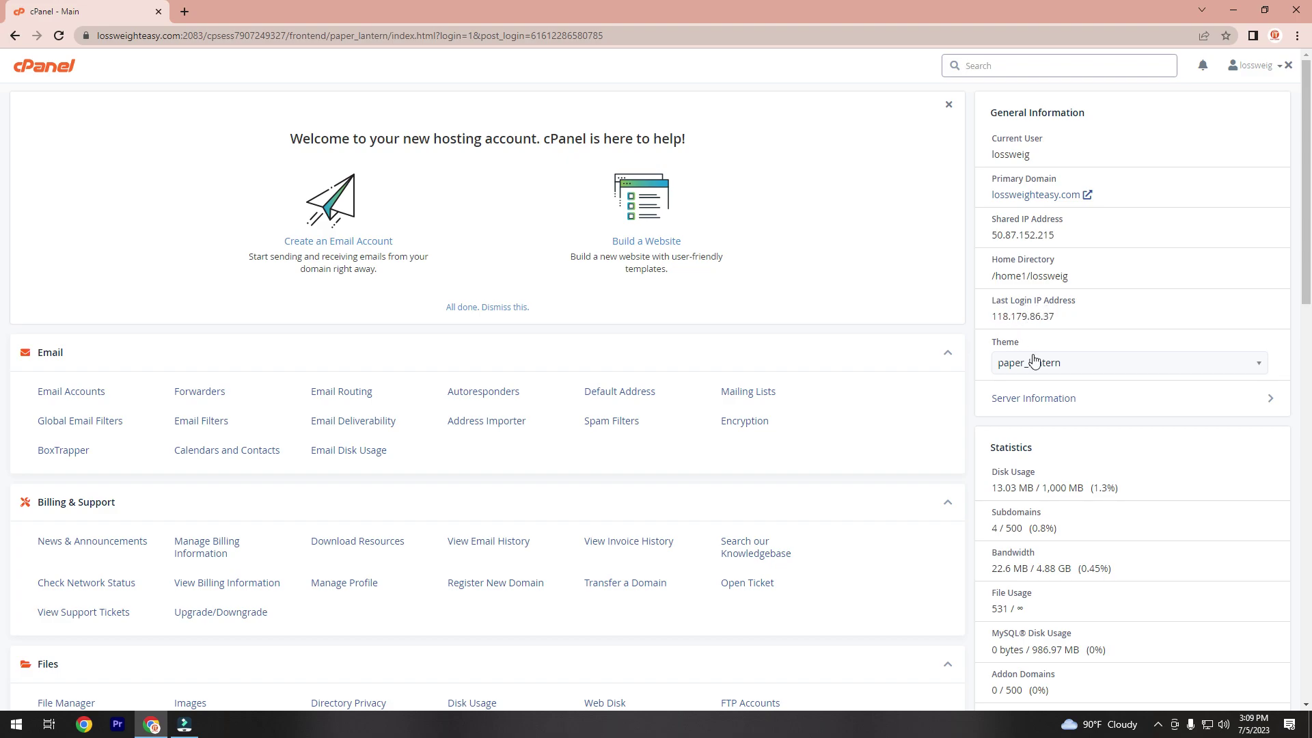
# Step: Examine the hosting account's statistics, including disk usage, subdomains, bandwidth, email accounts and databases
pyautogui.scroll(-2, 1087, 375)
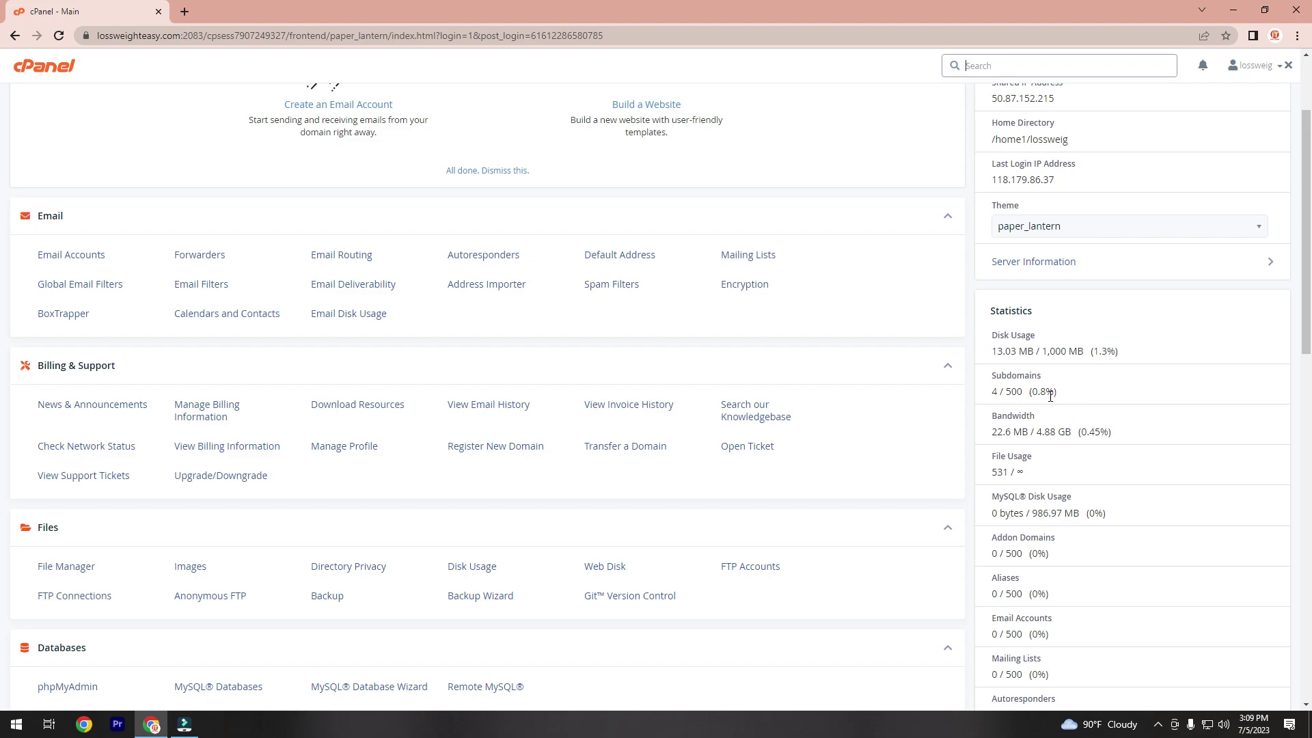
pyautogui.moveTo(1021, 391); pyautogui.dragTo(1005, 391)
pyautogui.click(1002, 391)
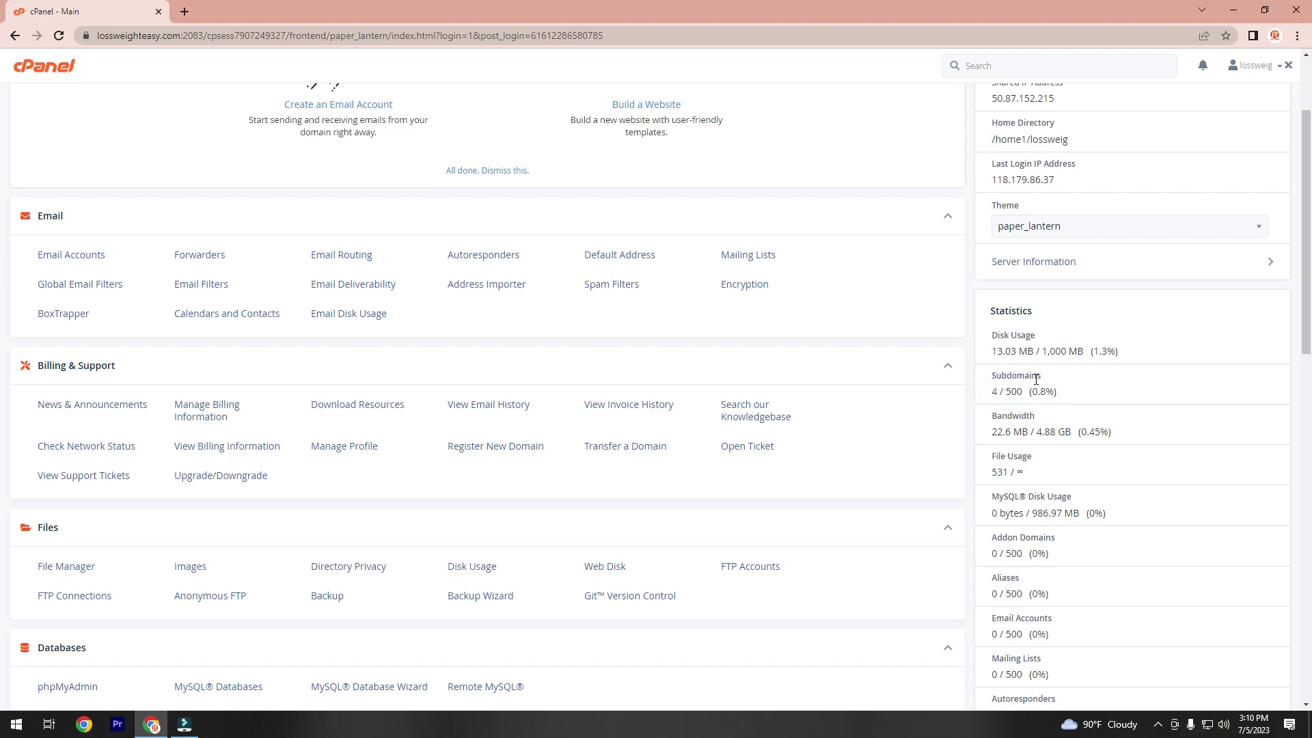
pyautogui.moveTo(1040, 350); pyautogui.dragTo(1071, 351)
pyautogui.click(1073, 351)
pyautogui.scroll(-3, 1052, 396)
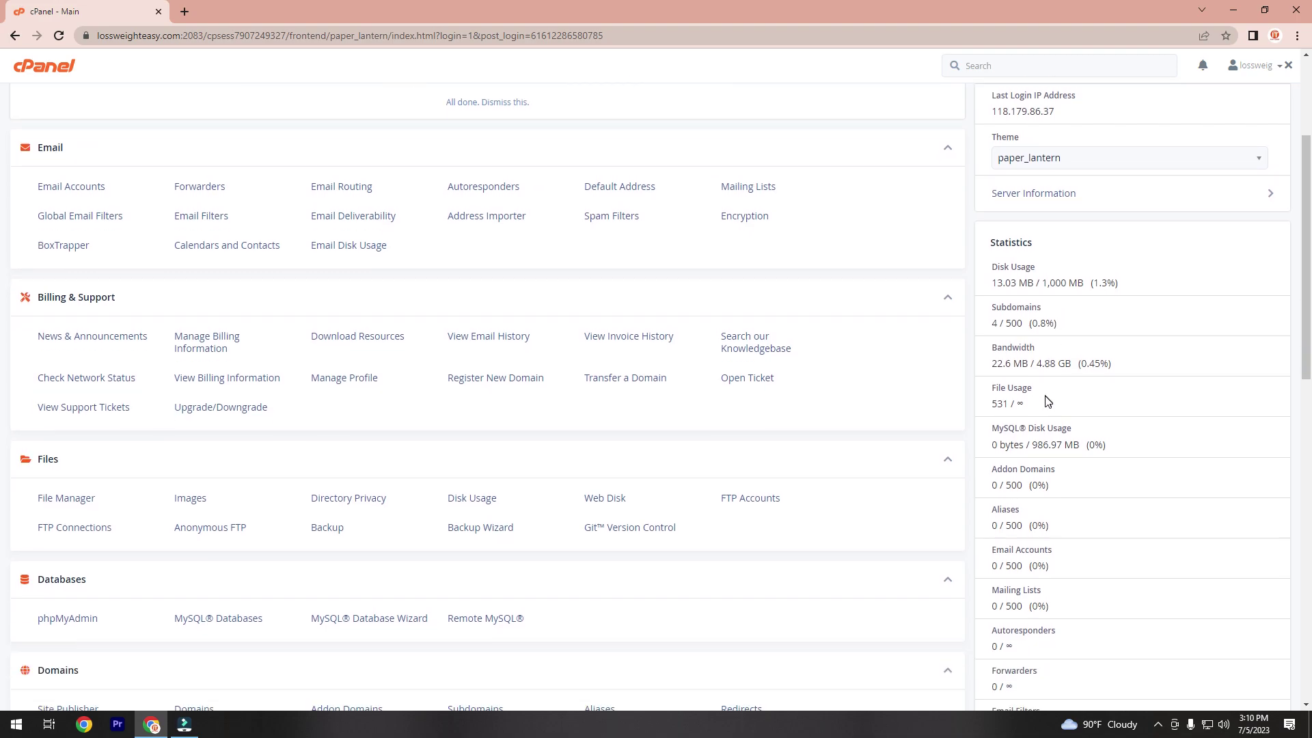
pyautogui.scroll(-4, 1040, 429)
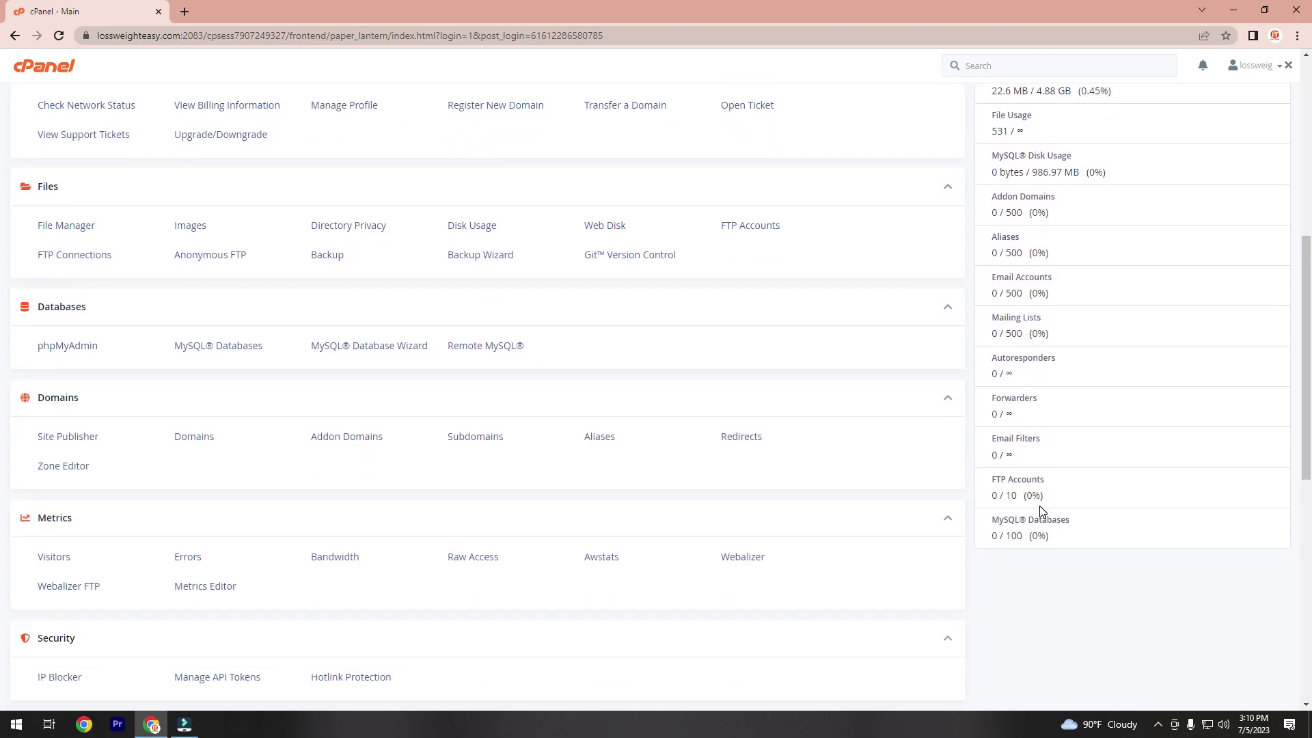
pyautogui.scroll(5, 1042, 410)
pyautogui.scroll(3, 1048, 428)
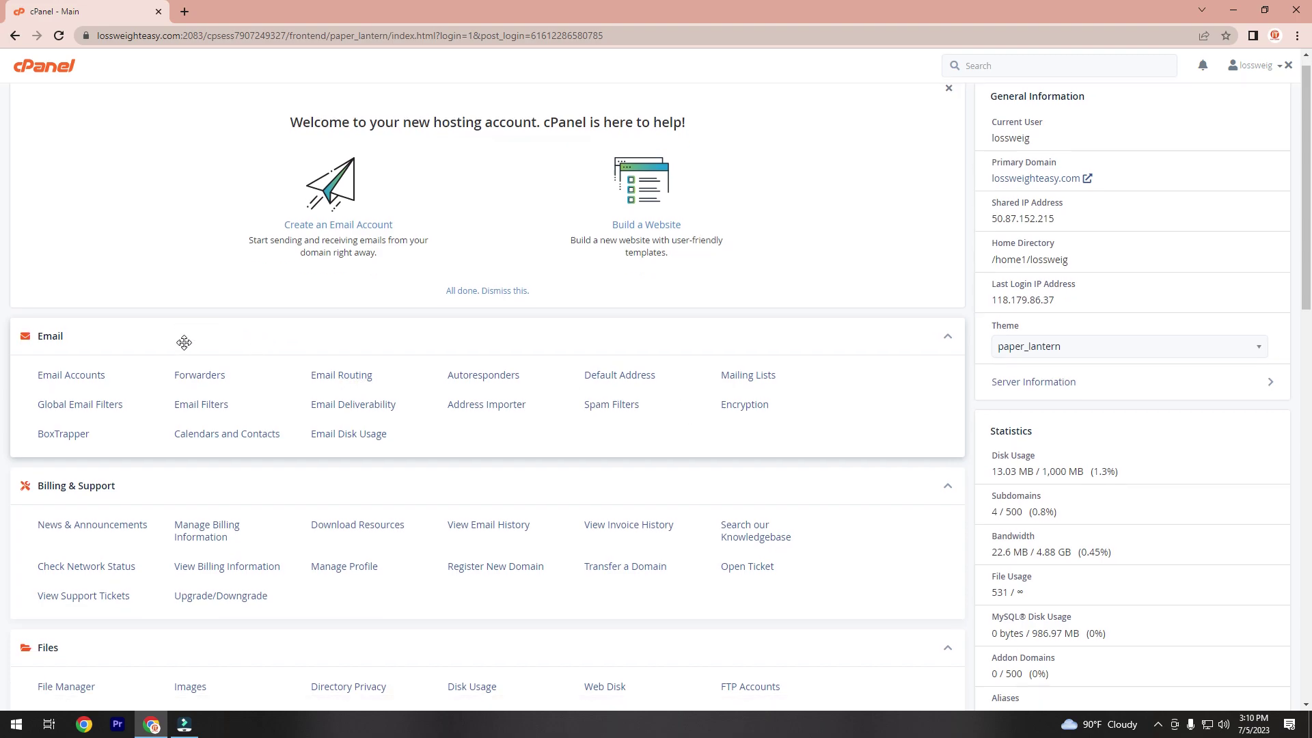
# Step: Open the Subdomains management page for the hosting account
pyautogui.scroll(-5, 182, 340)
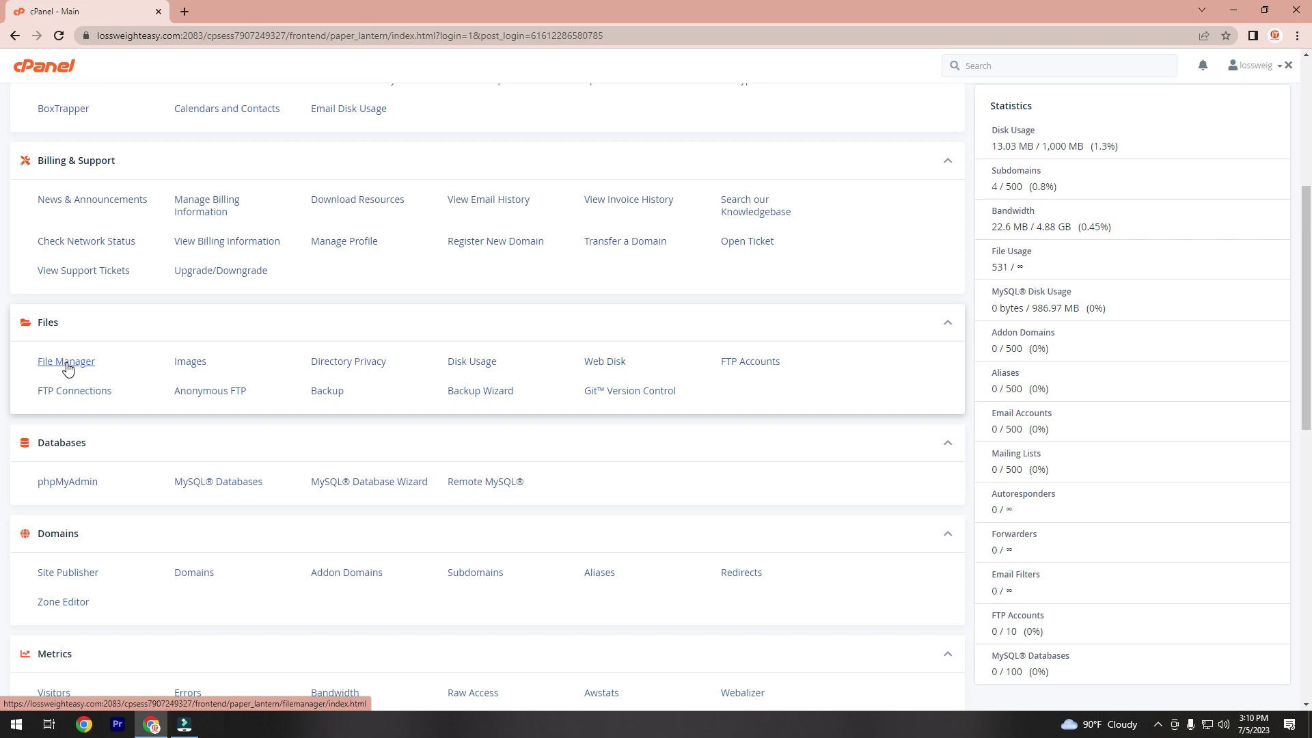
pyautogui.scroll(-2, 123, 428)
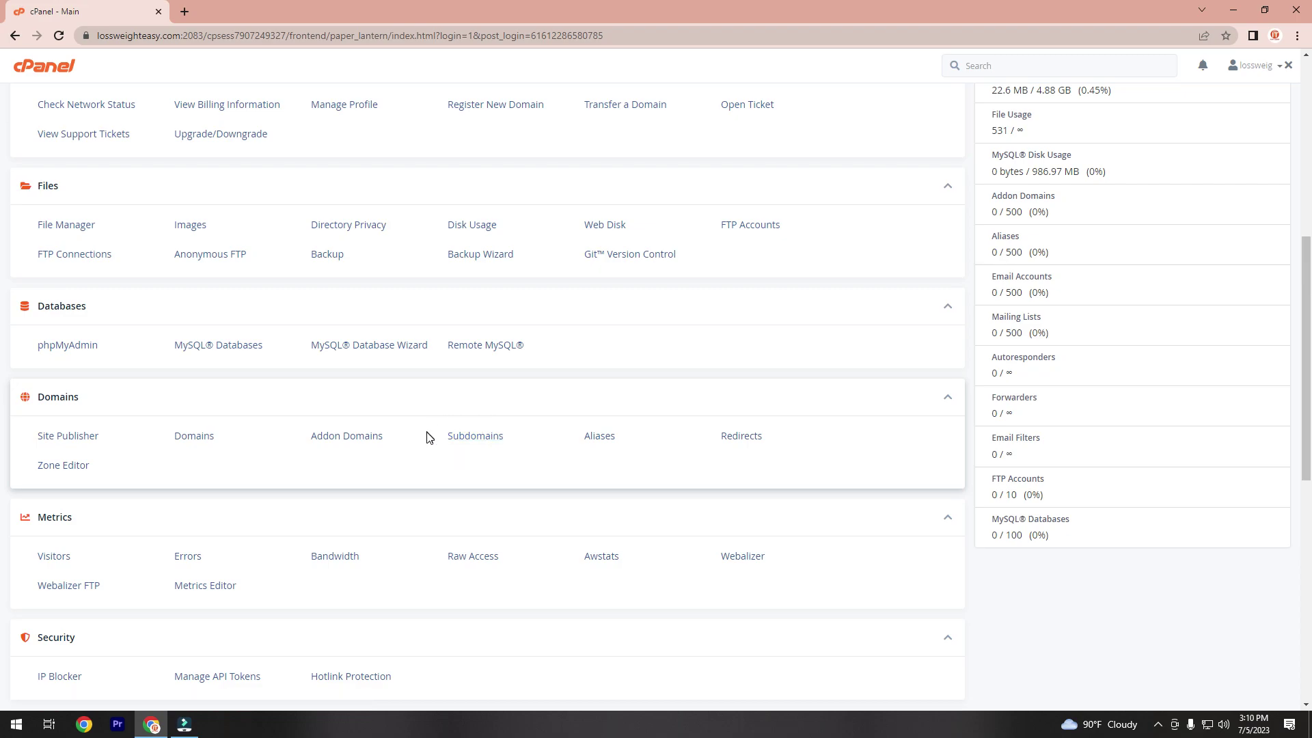
pyautogui.click(476, 439)
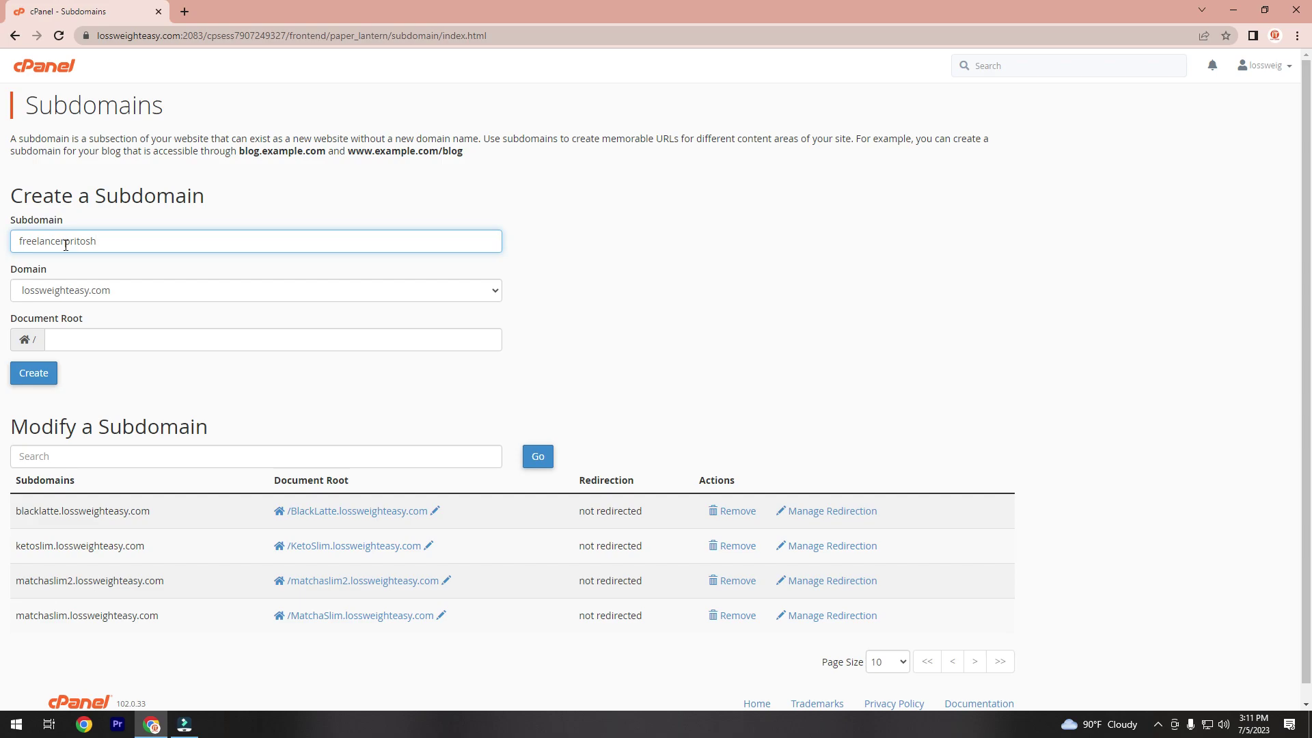
# Step: Try separating the two words of the subdomain name with a space and an underscore, and remove the separator
pyautogui.click(65, 244)
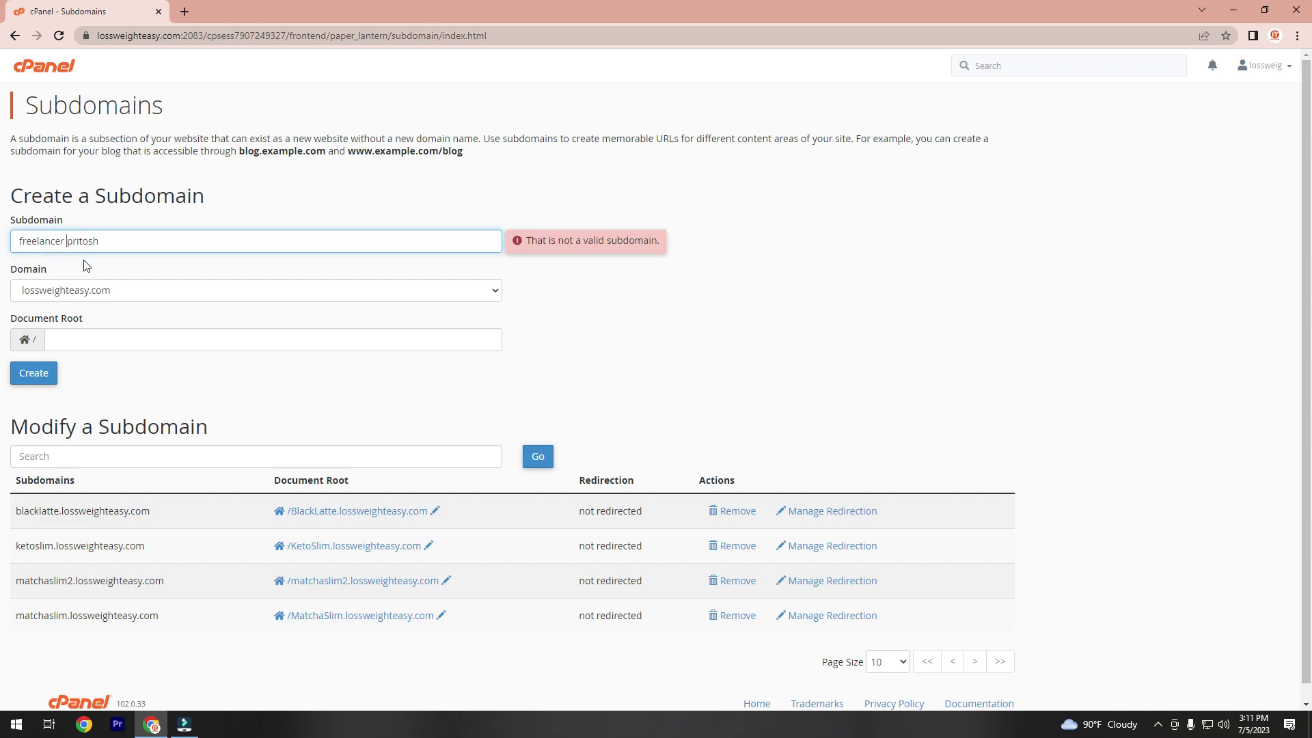
pyautogui.press('BackSpace')
pyautogui.write('_')
pyautogui.click(208, 254)
pyautogui.click(67, 244)
pyautogui.press('BackSpace')
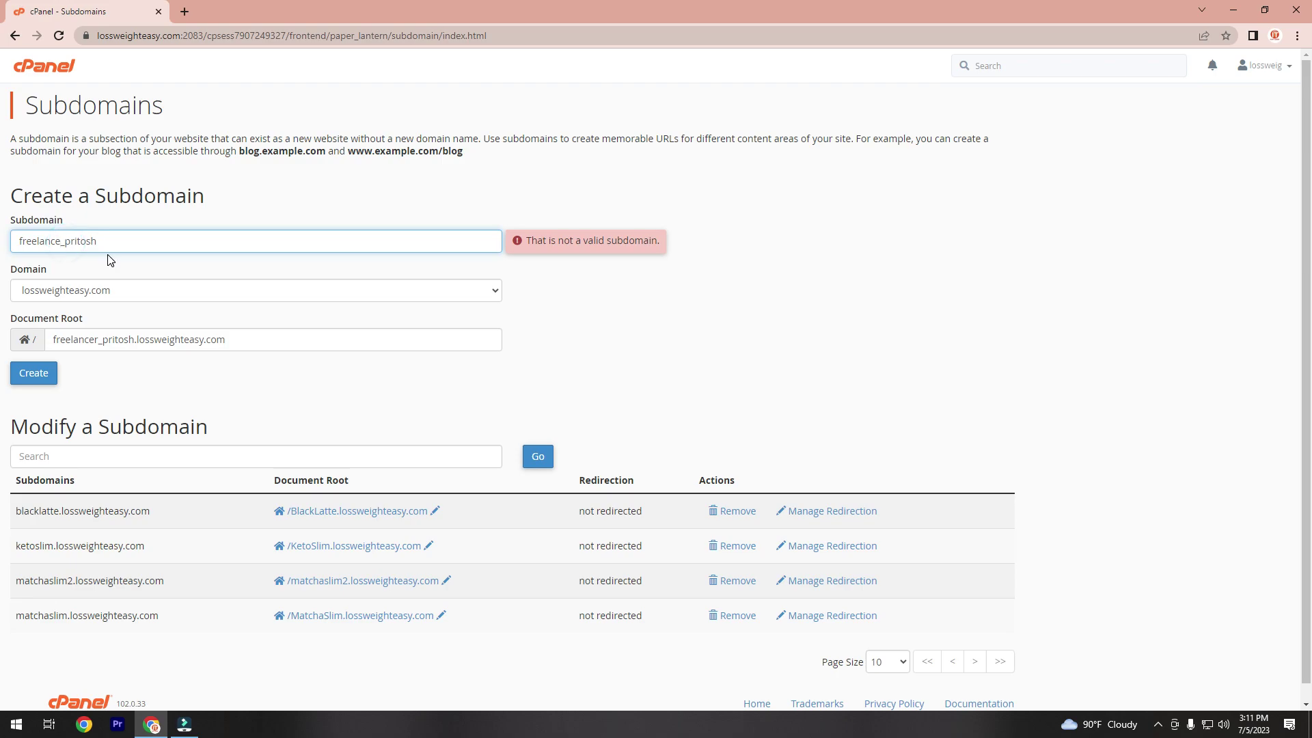
pyautogui.click(67, 241)
pyautogui.press('BackSpace')
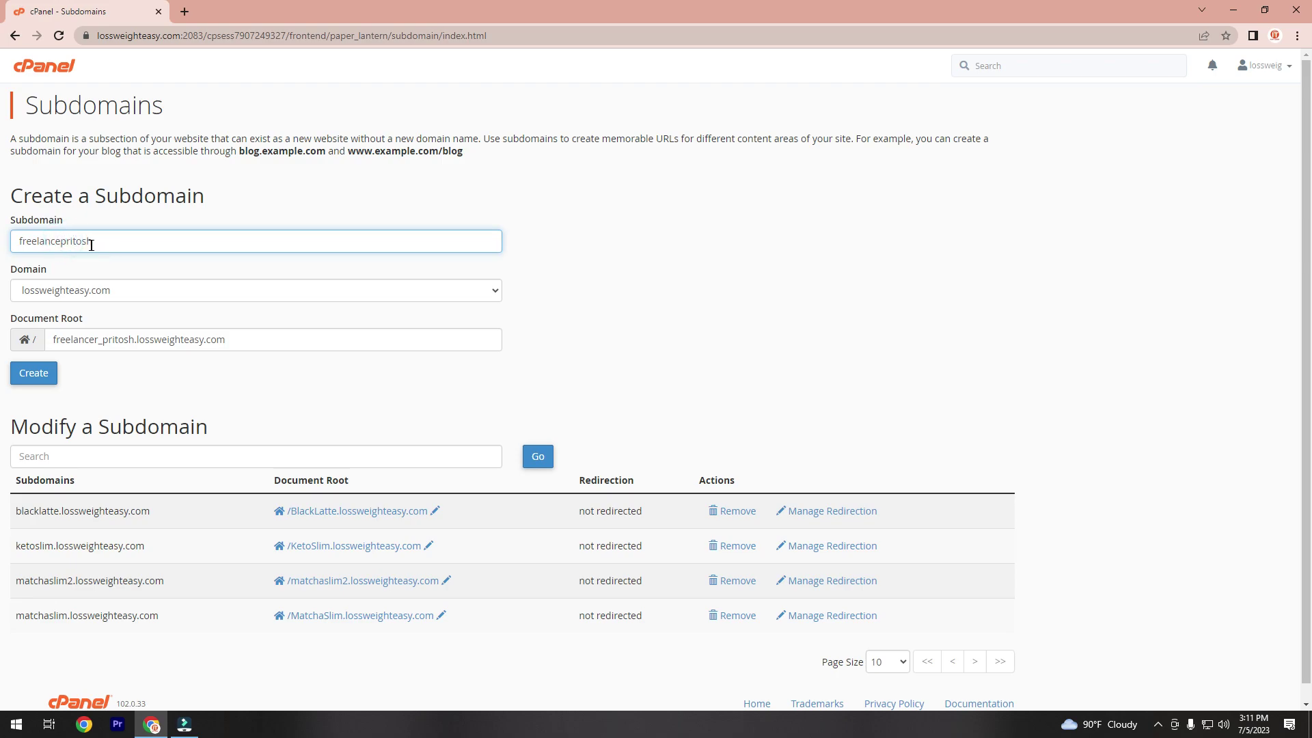
# Step: Try writing the subdomain name with a capital F in "Freelancer"
pyautogui.click(115, 243)
pyautogui.click(24, 237)
pyautogui.press('BackSpace')
pyautogui.write('F')
pyautogui.click(65, 263)
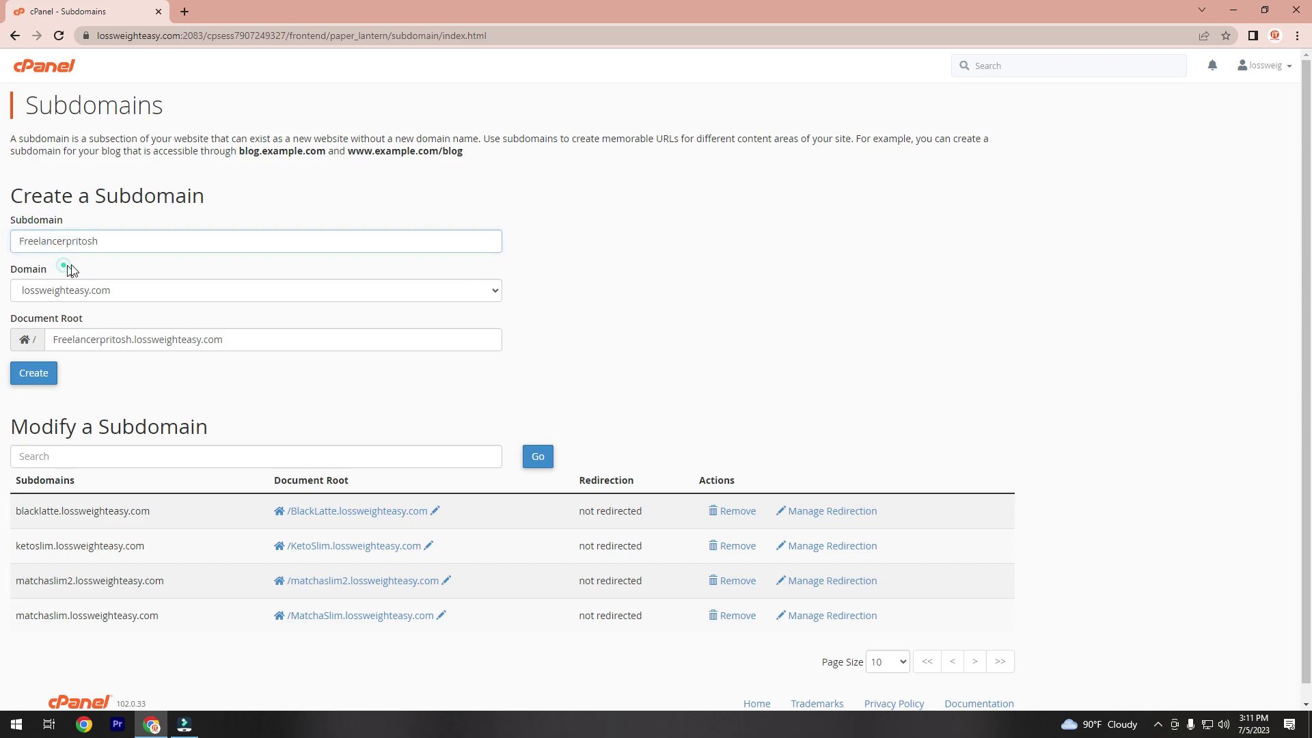
# Step: Create a subdomain of lossweighteasy.com named "freelancer" joined to the owner's first name, all lowercase, and return to the subdomain list
pyautogui.click(23, 238)
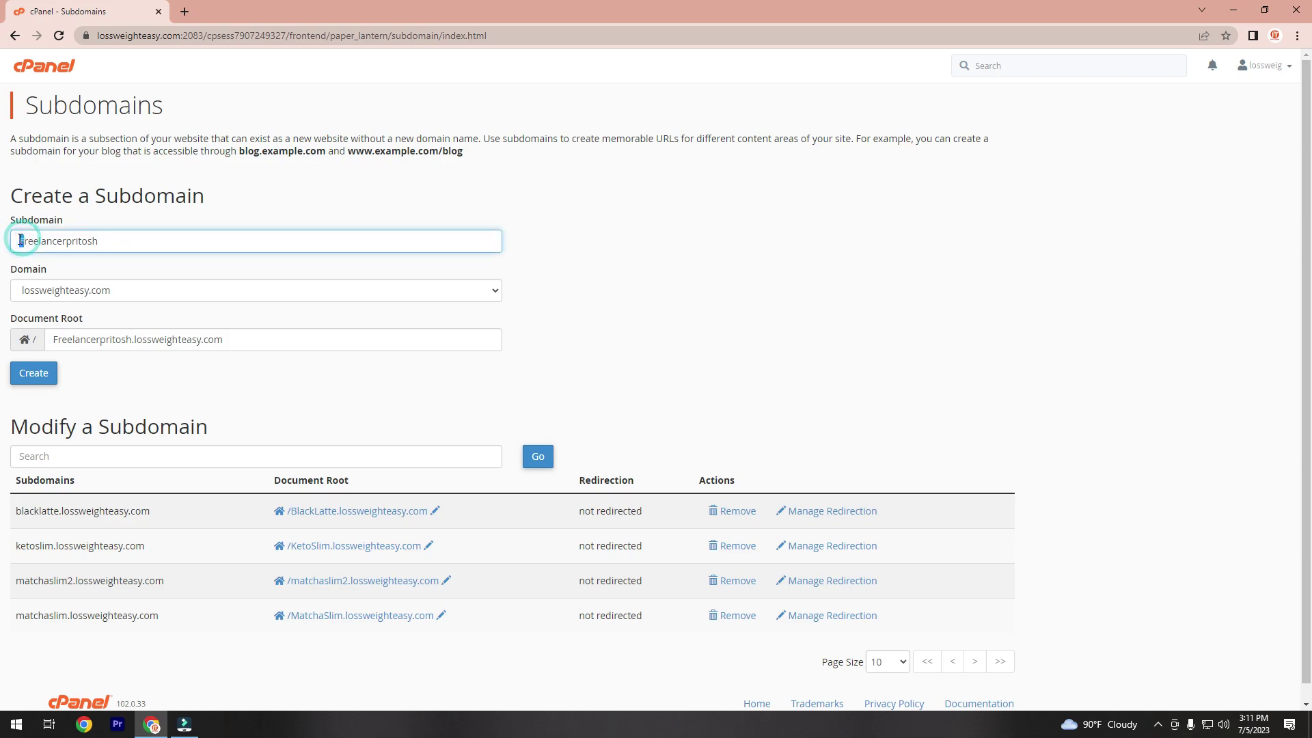
pyautogui.press('BackSpace')
pyautogui.write('f')
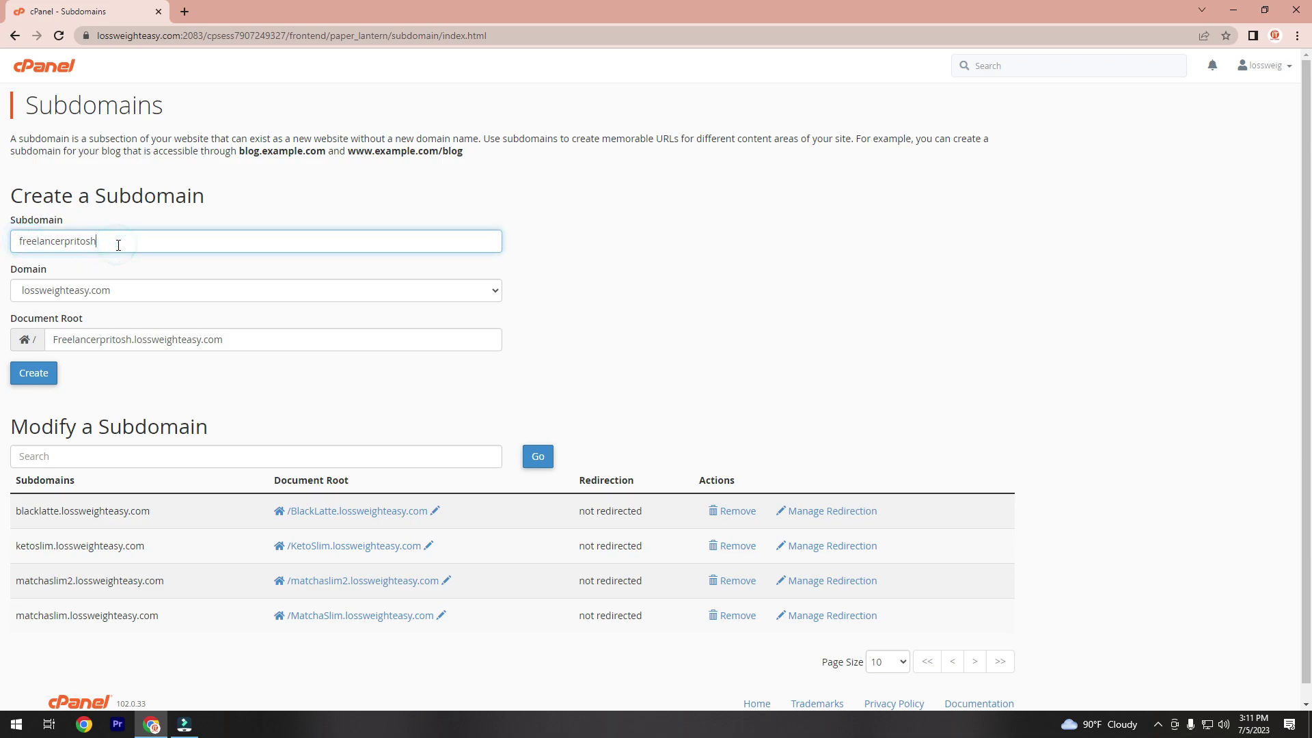
pyautogui.click(680, 298)
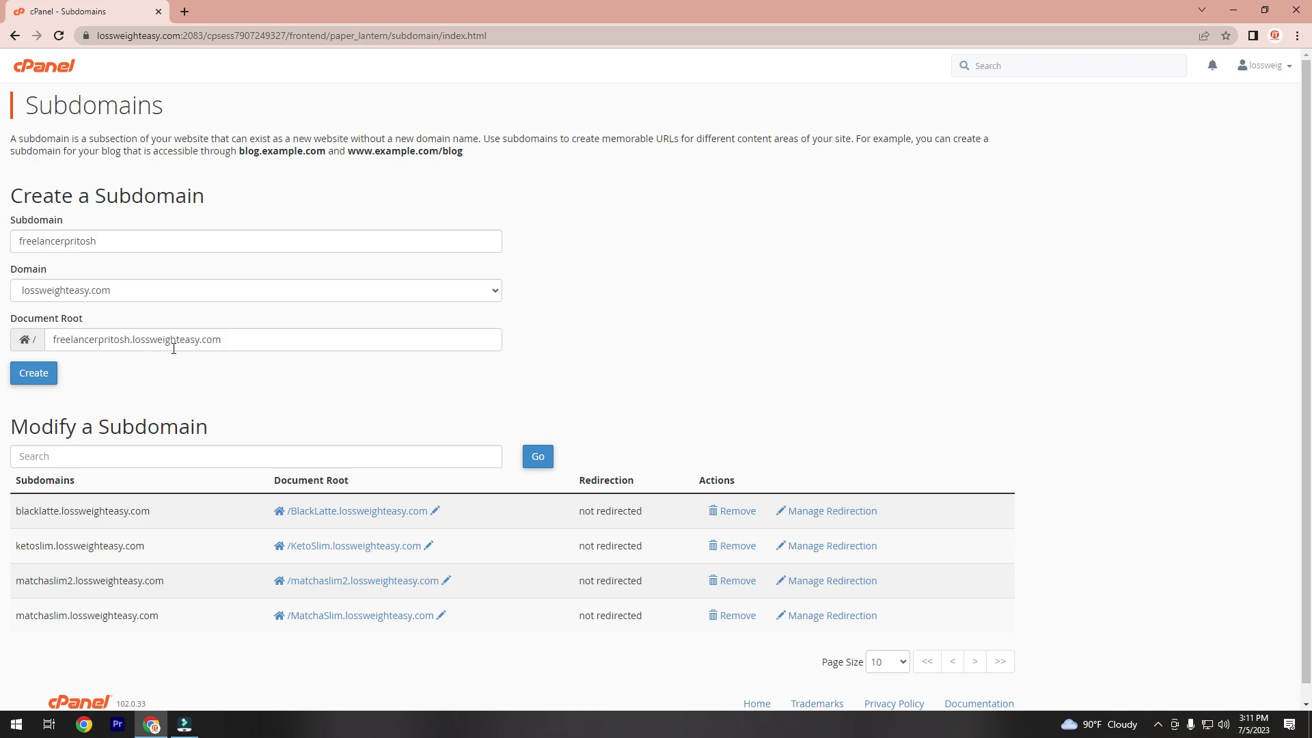
pyautogui.click(31, 378)
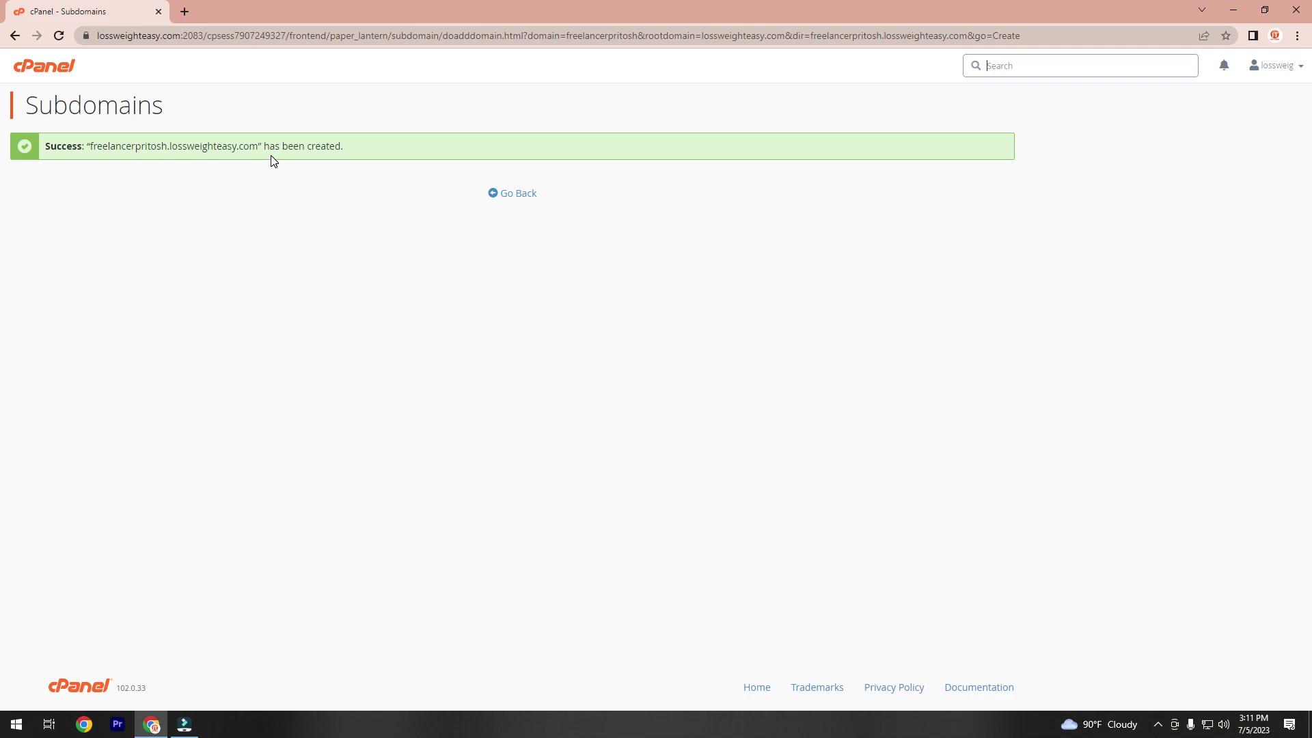
pyautogui.click(510, 193)
pyautogui.scroll(-1, 531, 214)
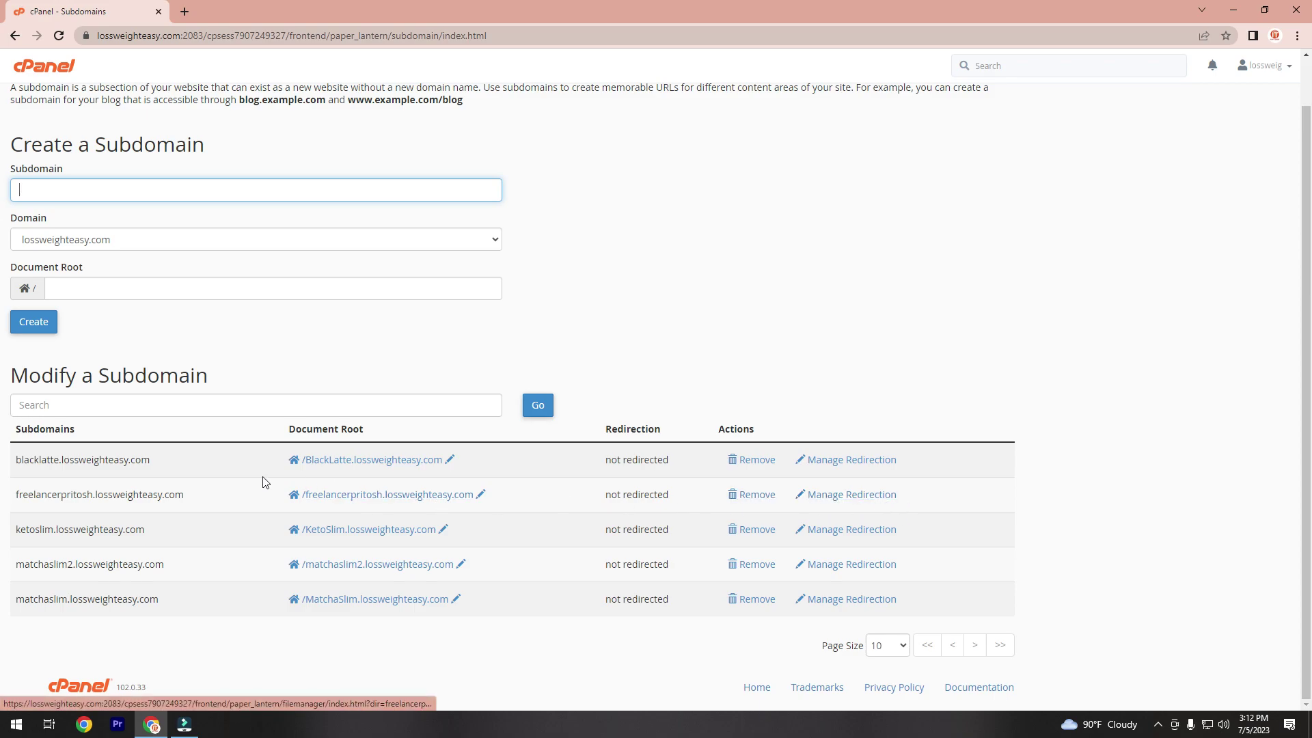
# Step: Open File Manager and show the contents of the new freelancer subdomain's folder
pyautogui.click(45, 71)
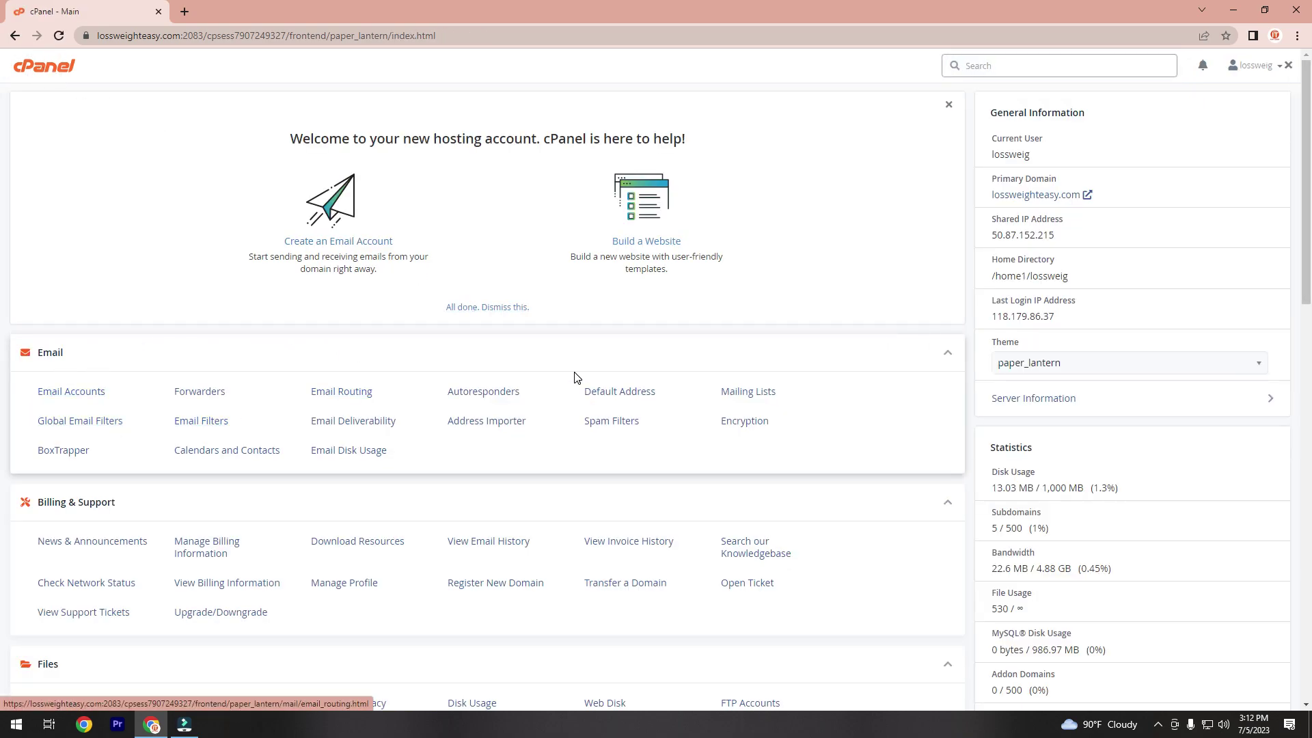
pyautogui.scroll(-3, 111, 440)
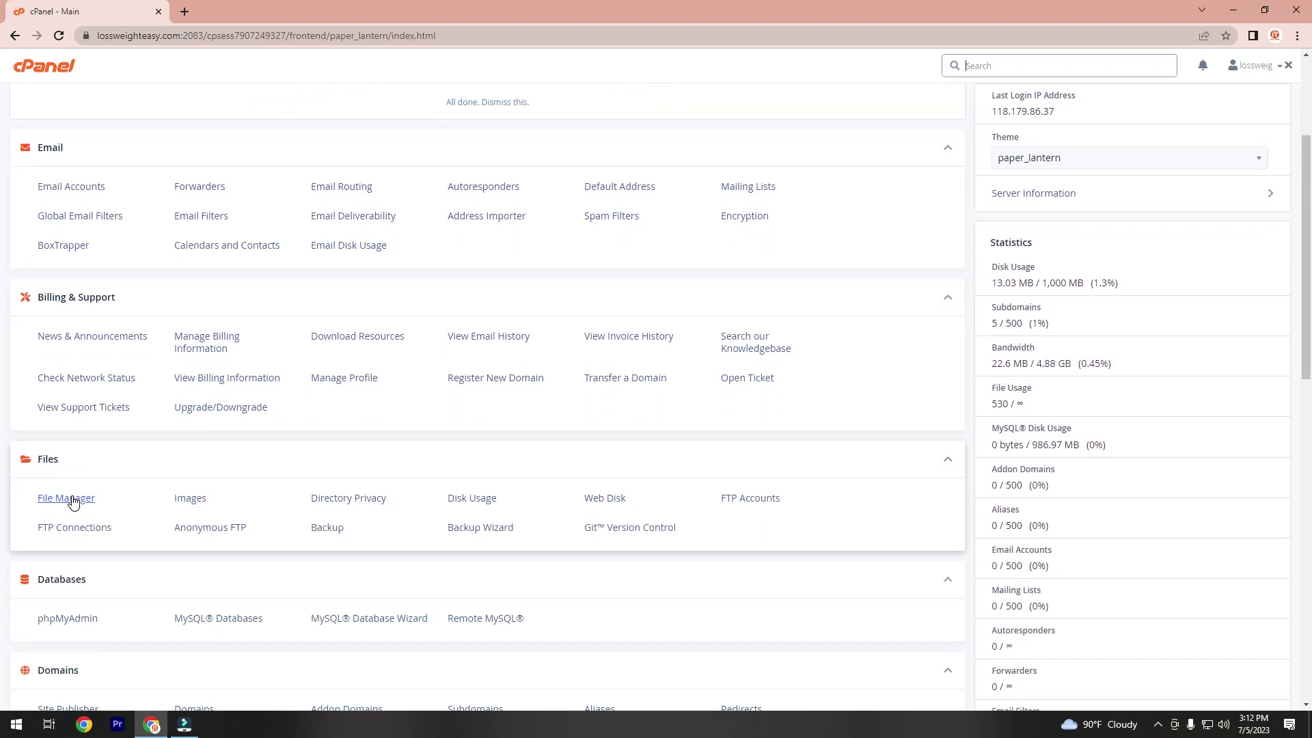
pyautogui.click(73, 499)
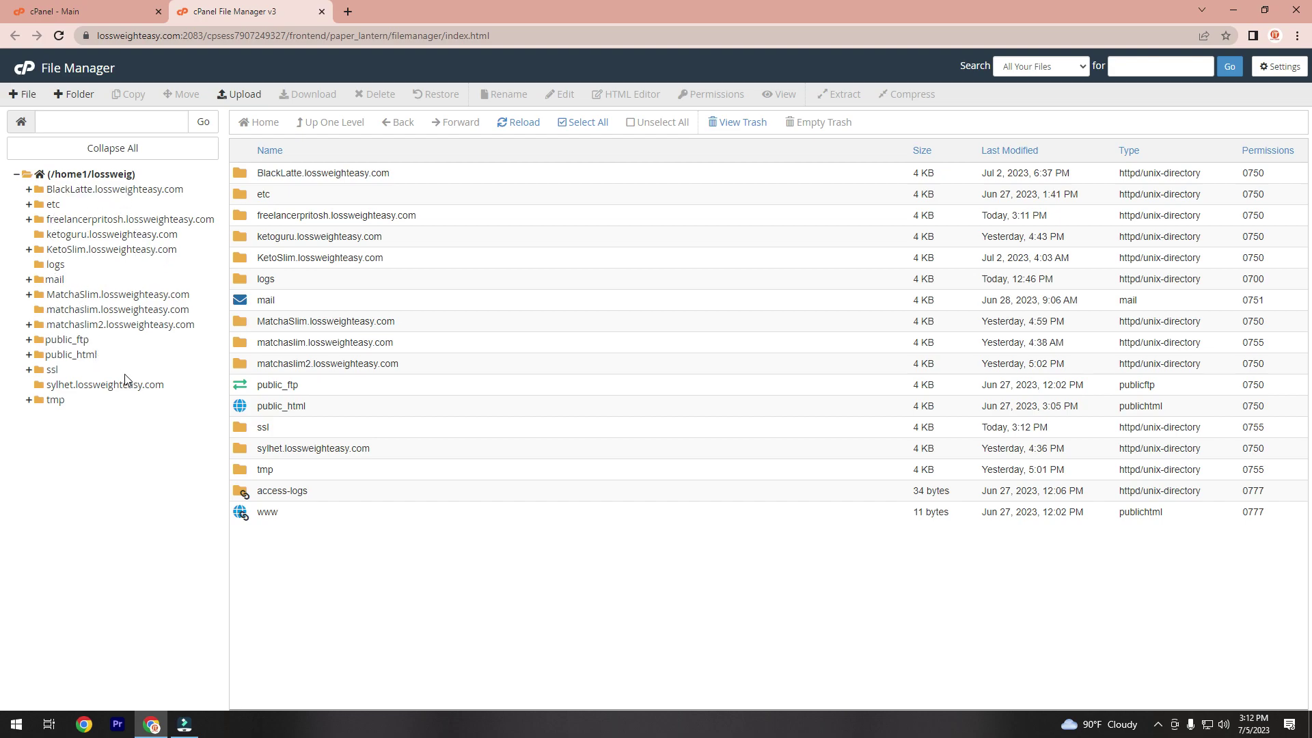
pyautogui.click(79, 219)
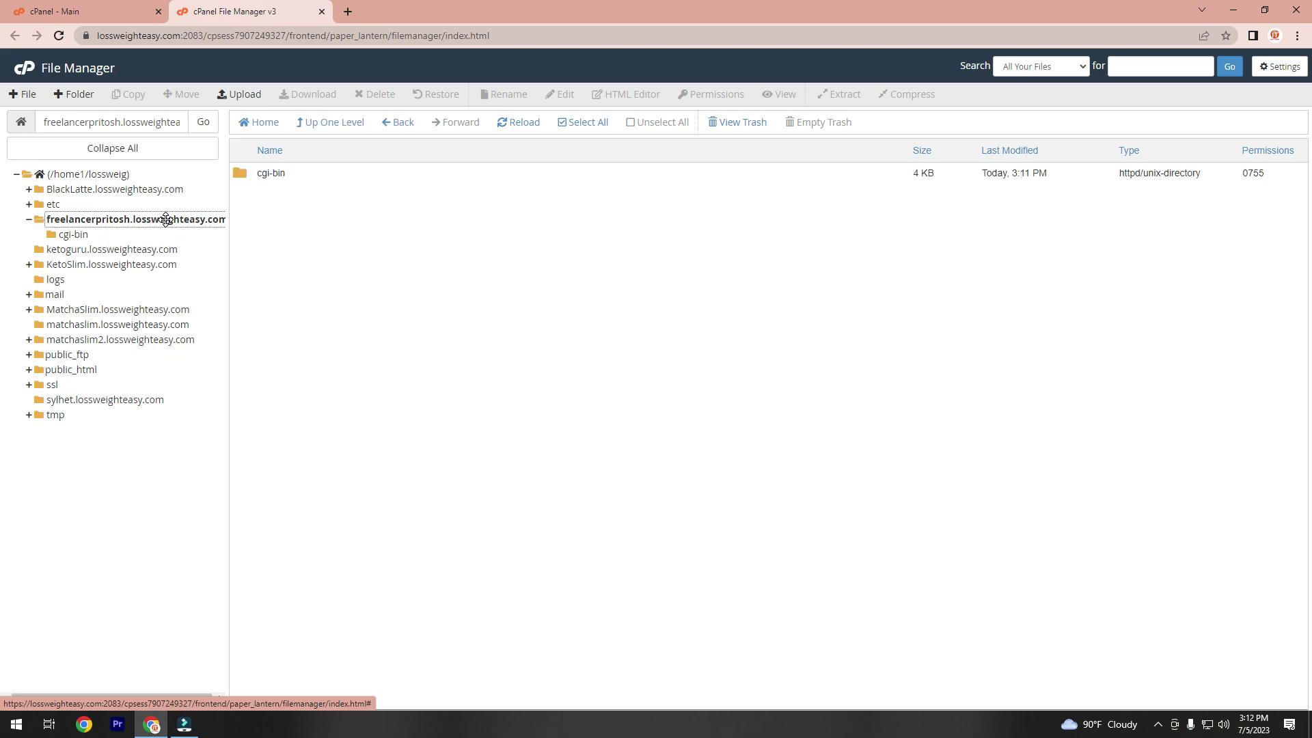
# Step: Copy the freelancer subdomain's address from File Manager, visit it in a new browser tab, and close that tab
pyautogui.click(100, 122)
pyautogui.tripleClick(99, 122)
pyautogui.hotkey('ctrl', 'c')
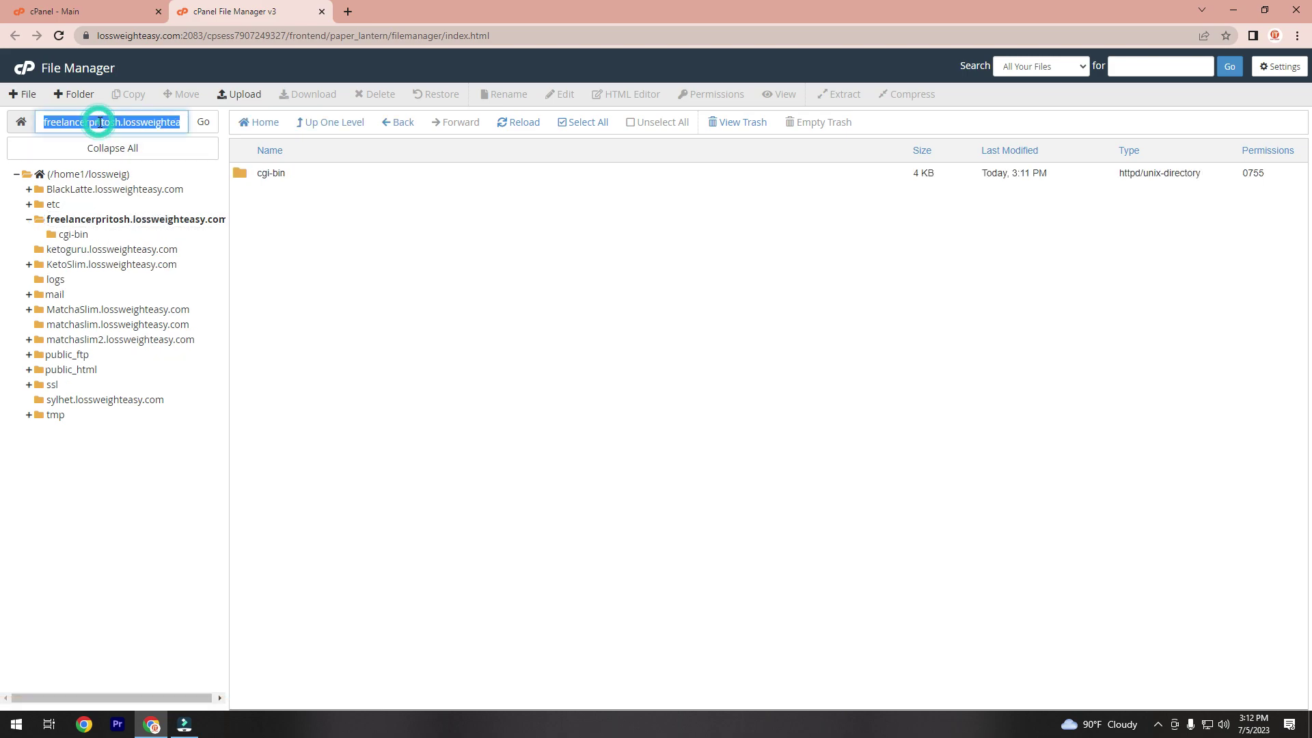
pyautogui.click(347, 11)
pyautogui.hotkey('ctrl', 'v')
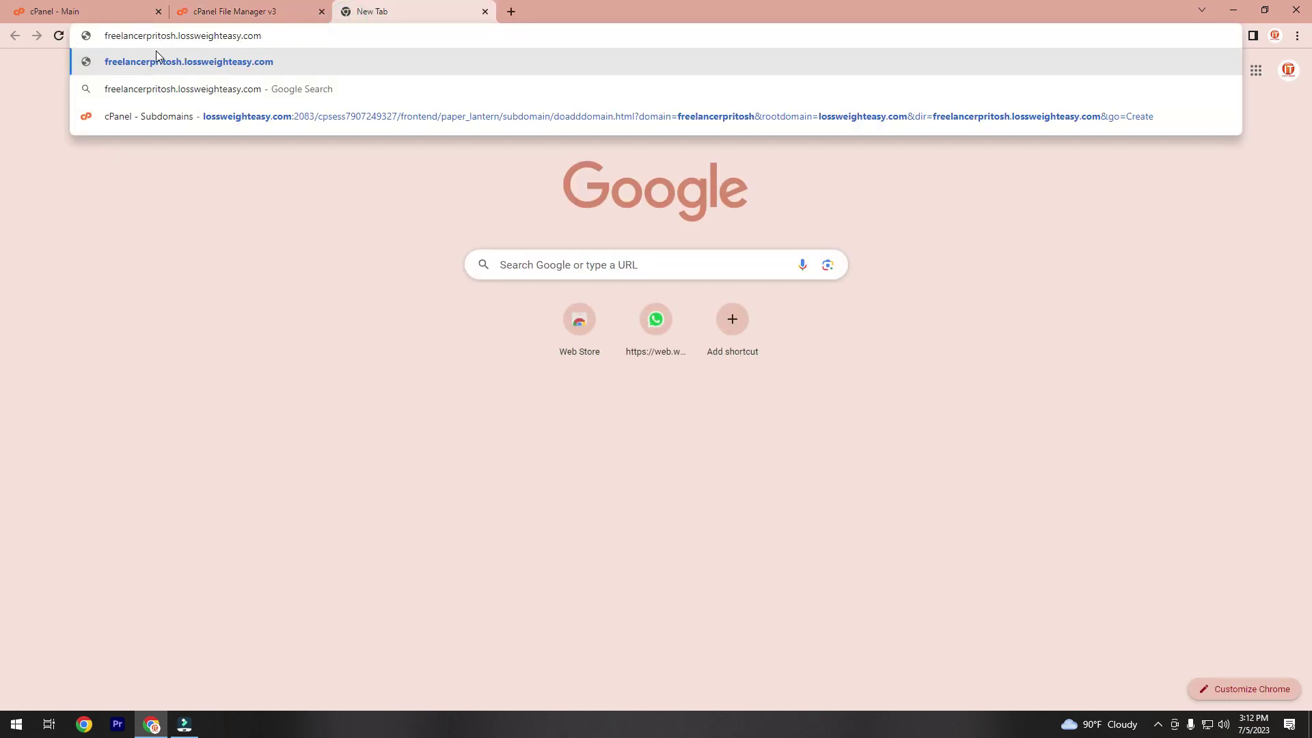
pyautogui.press('Return')
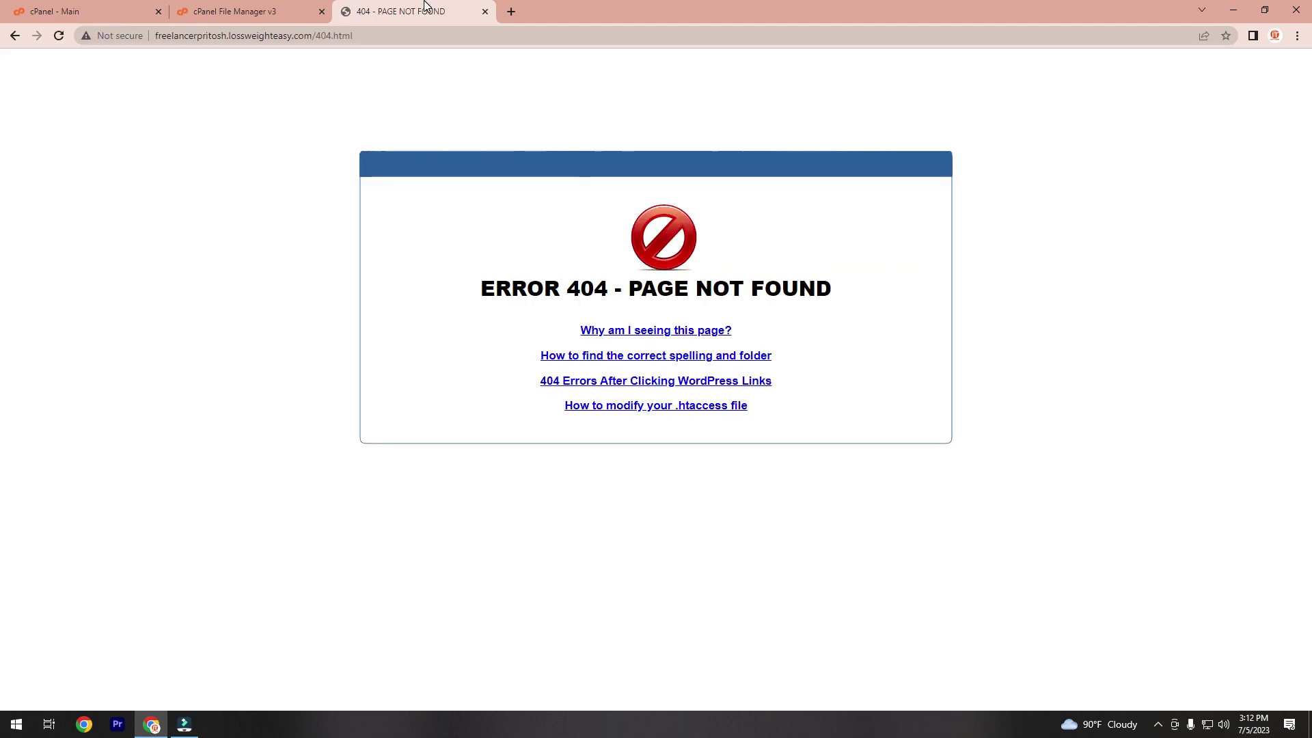
pyautogui.click(485, 11)
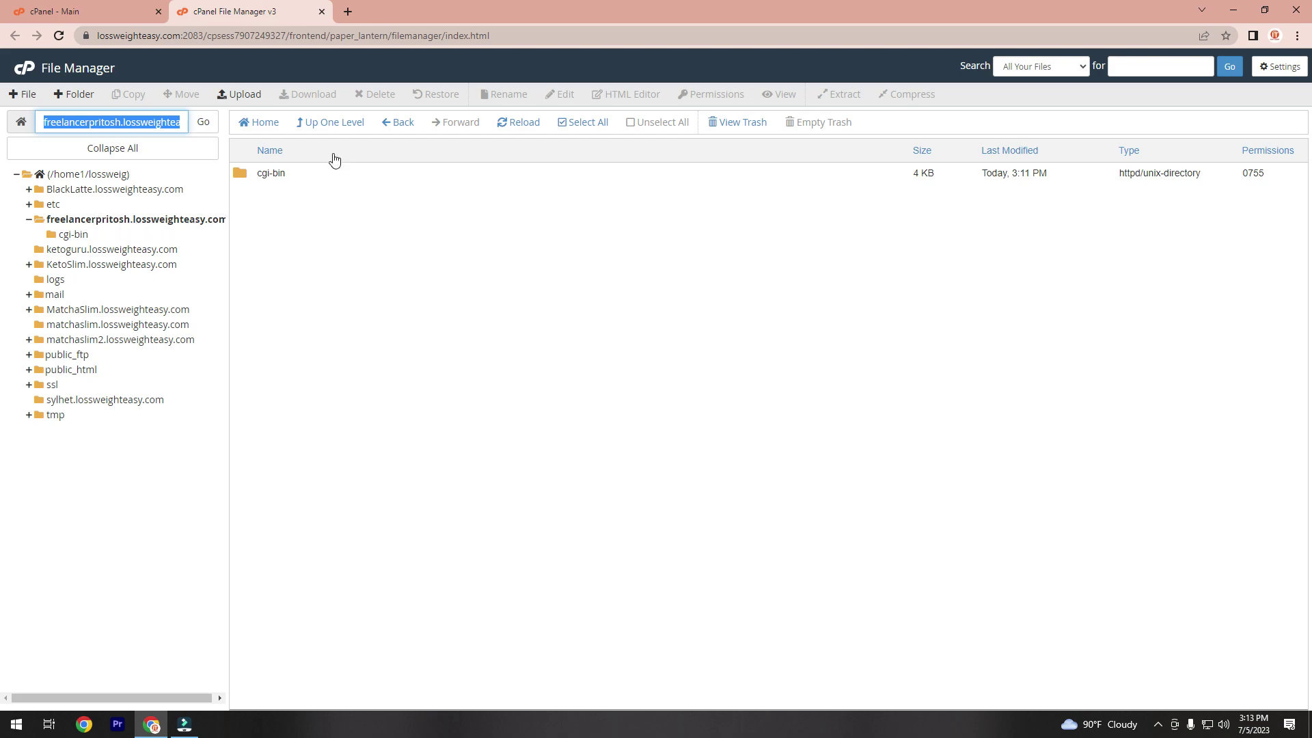
# Step: Permanently delete the freelancer subdomain's folder from the home directory, skipping the trash
pyautogui.click(360, 94)
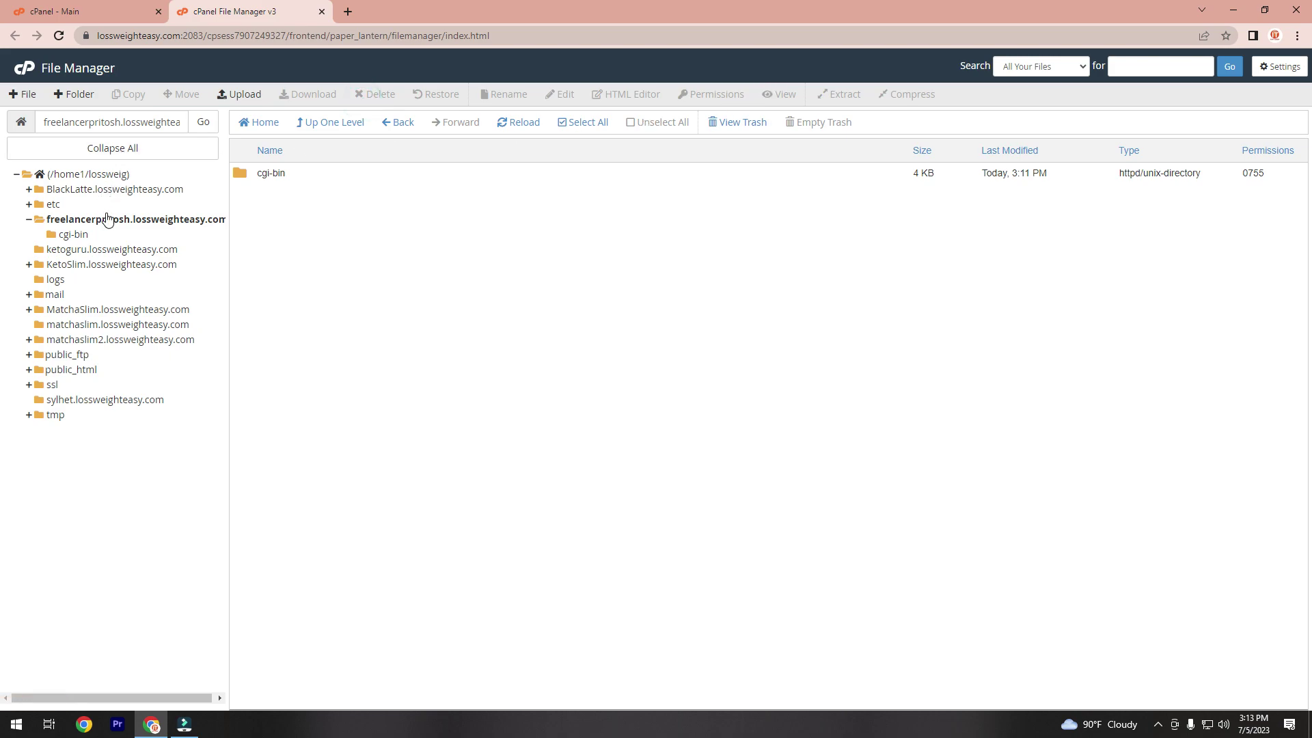
pyautogui.click(75, 176)
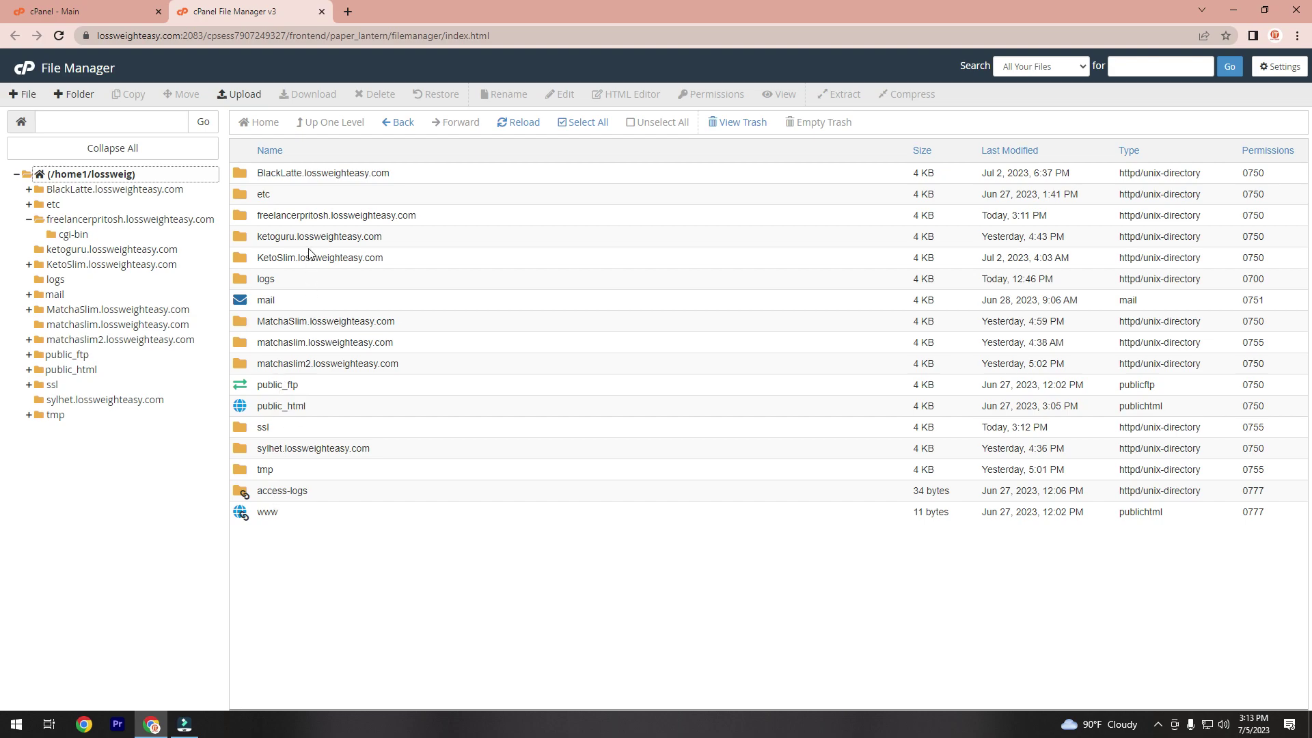
pyautogui.click(349, 214)
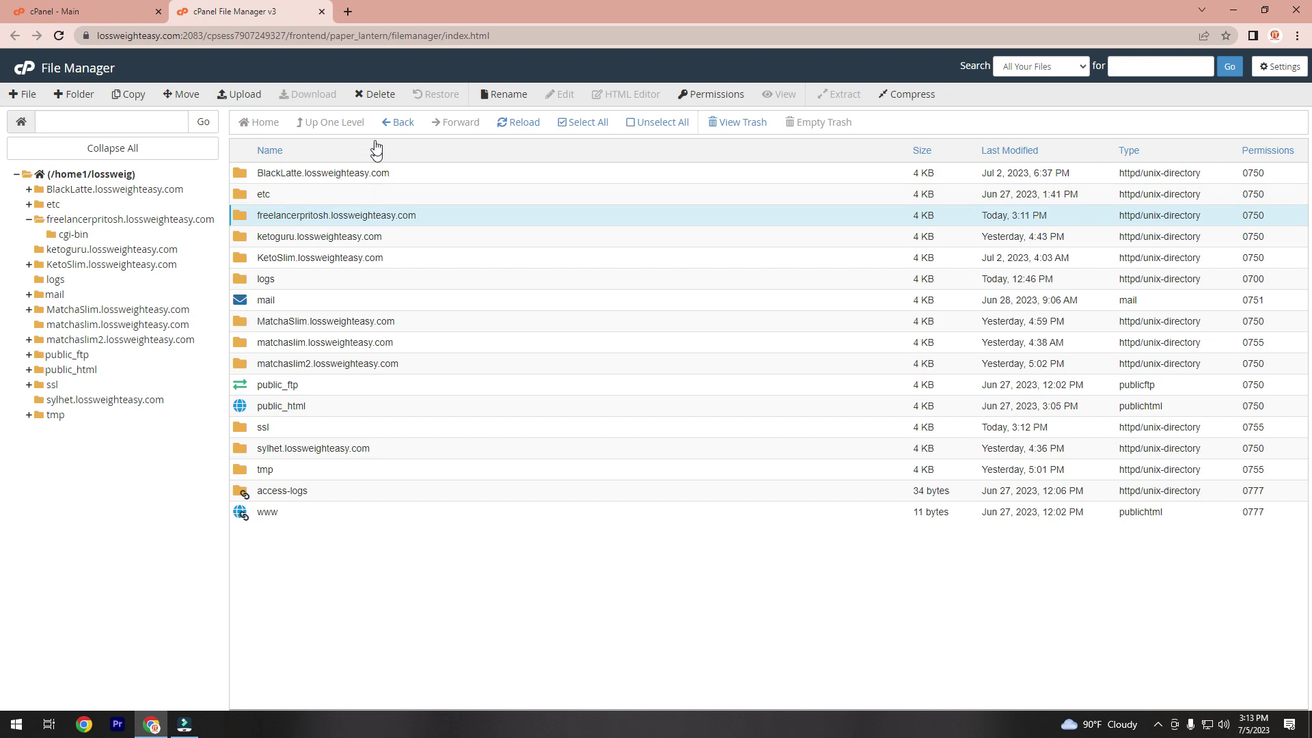
pyautogui.click(375, 96)
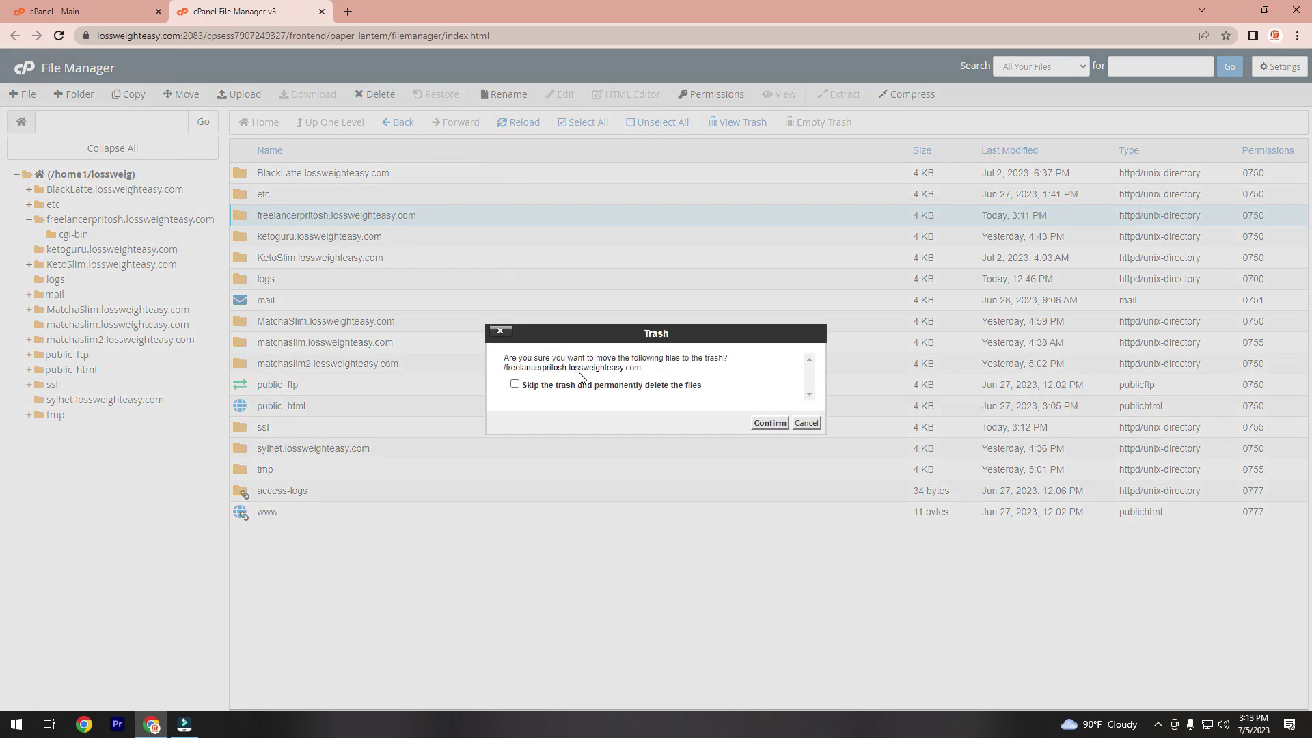
pyautogui.click(515, 384)
pyautogui.click(769, 423)
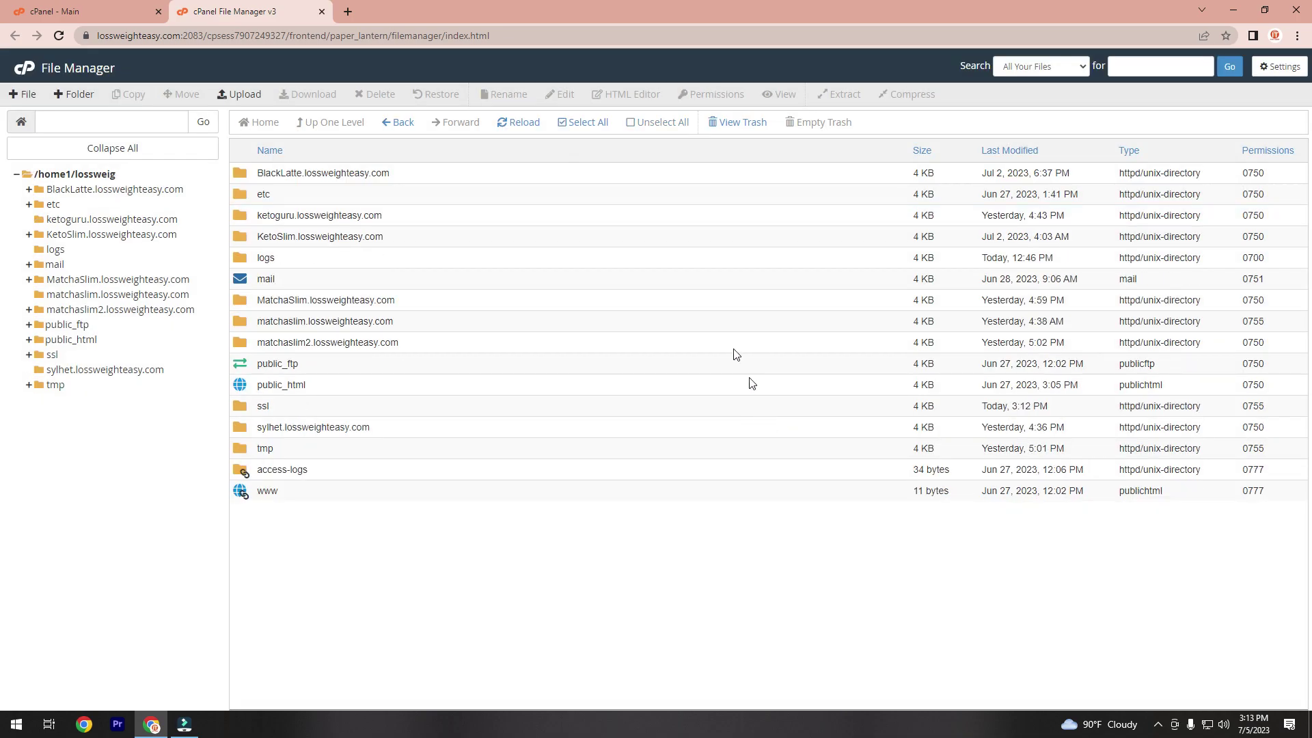
# Step: Remove the freelancer subdomain from the account's Subdomains page and return to the subdomain list
pyautogui.click(21, 75)
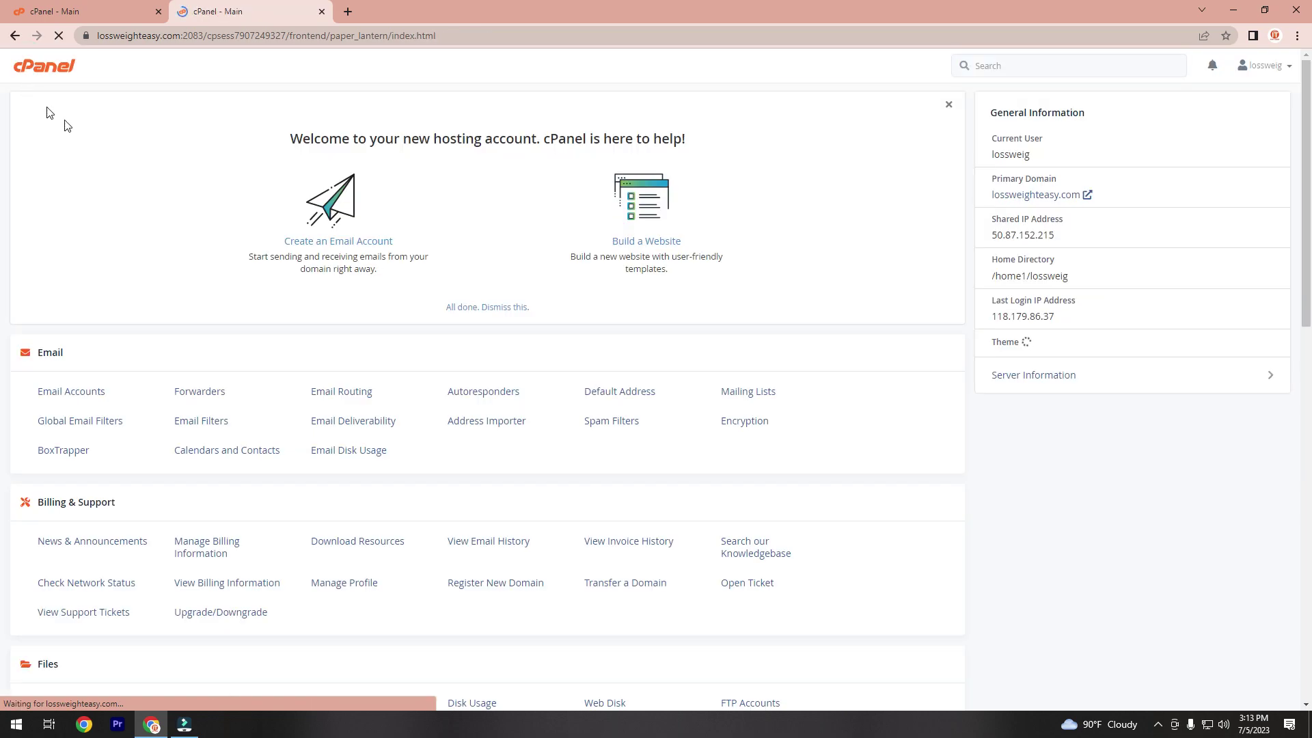
pyautogui.scroll(-3, 273, 343)
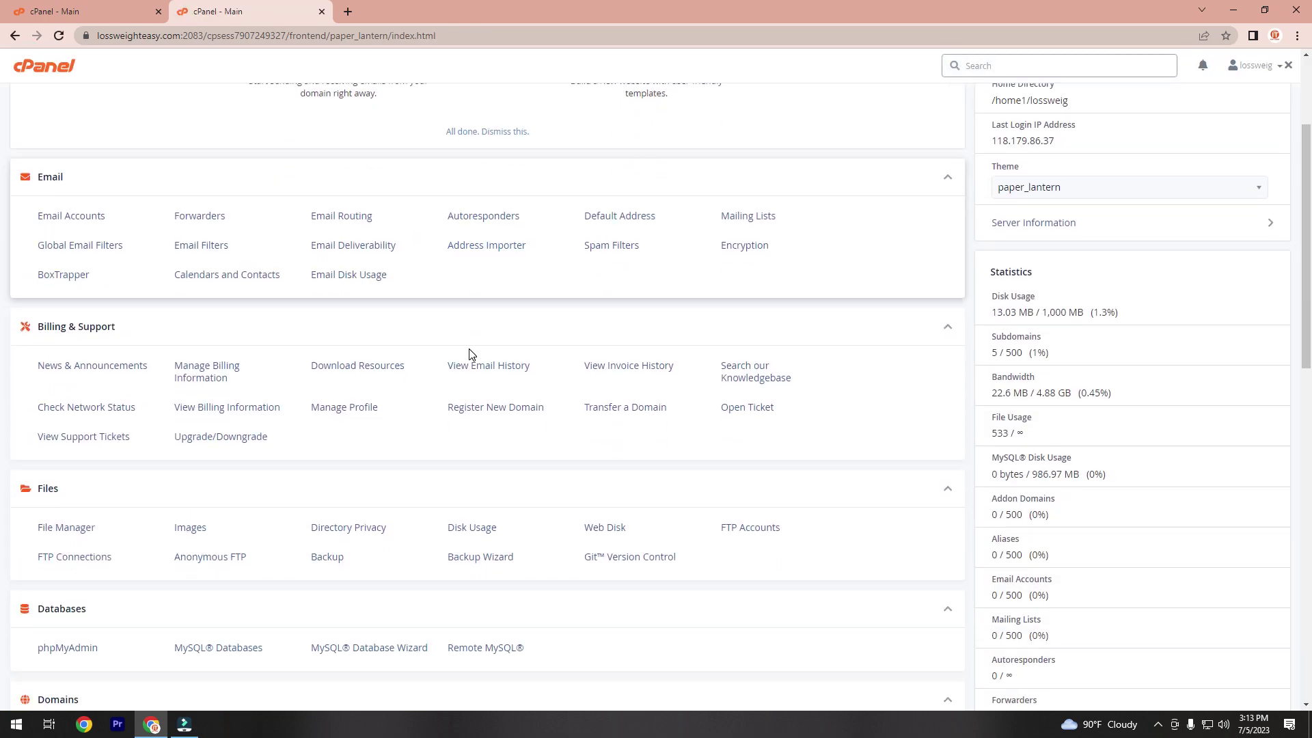
pyautogui.scroll(-2, 157, 370)
pyautogui.scroll(5, 123, 403)
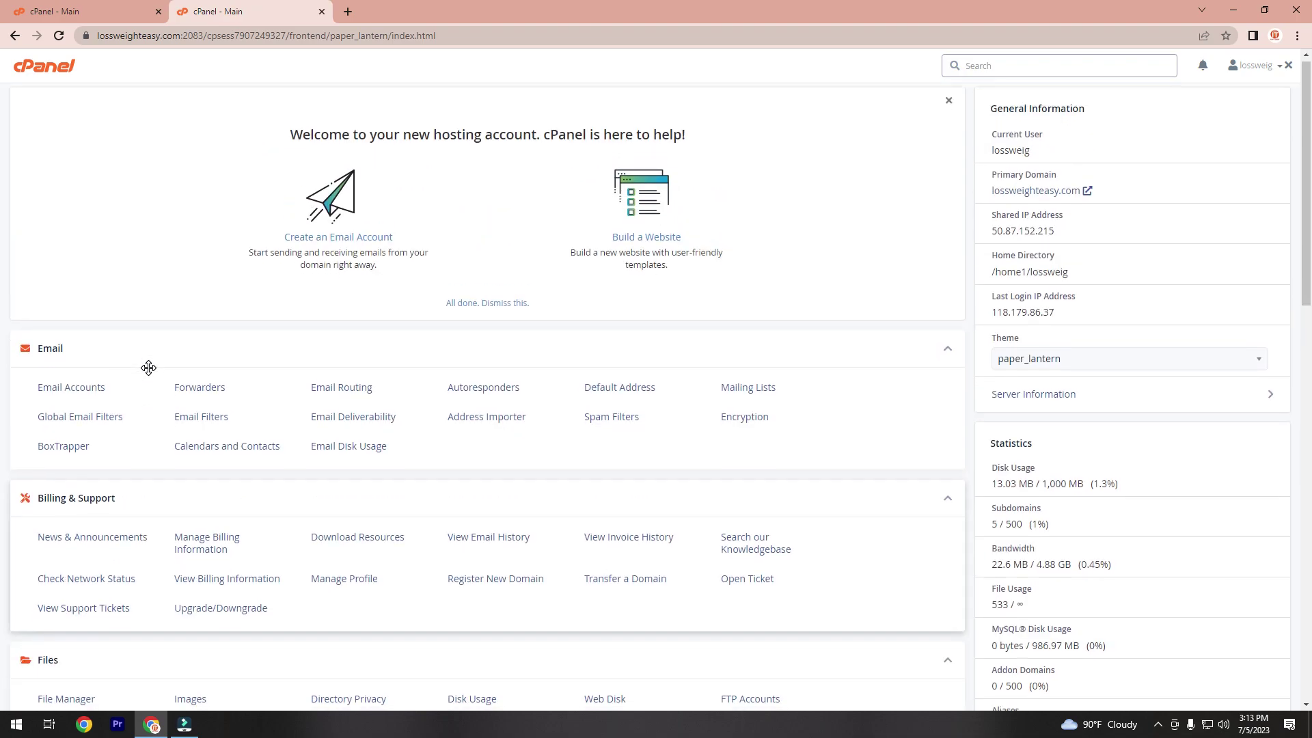
pyautogui.scroll(-8, 85, 434)
pyautogui.click(476, 437)
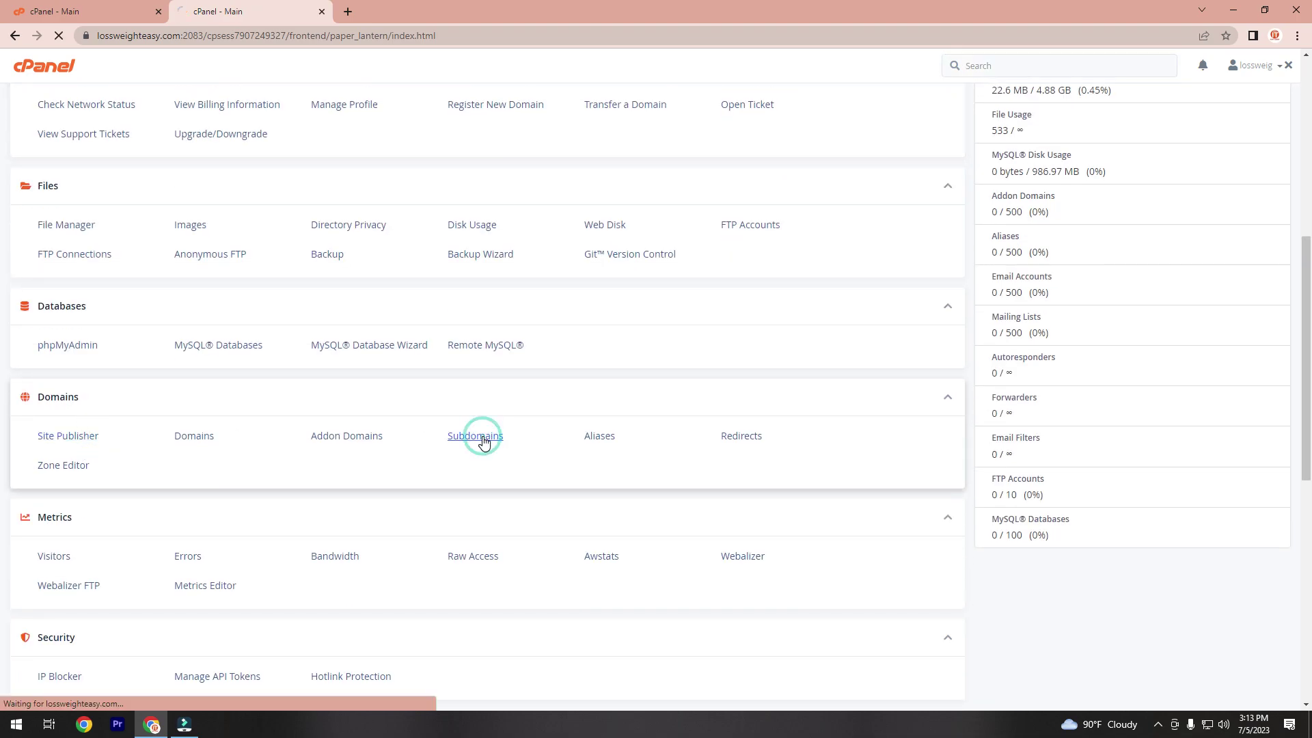
pyautogui.scroll(-2, 484, 444)
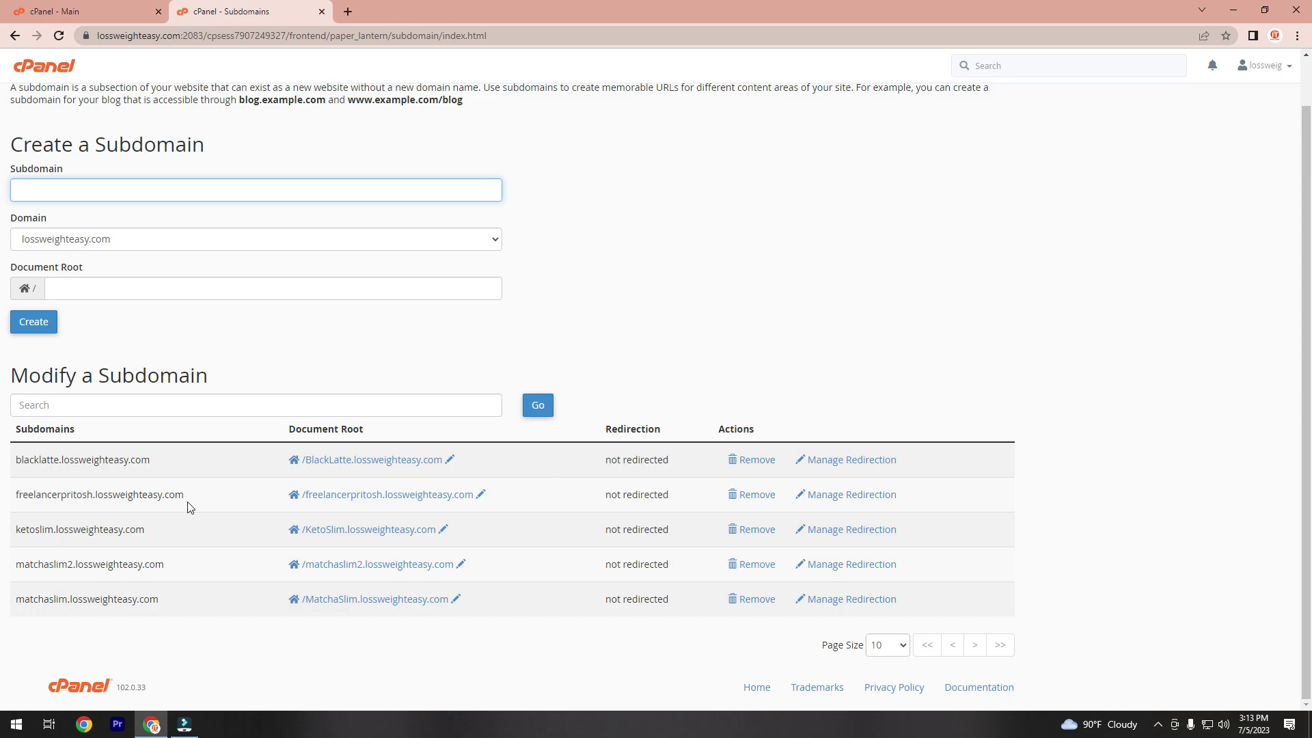
pyautogui.click(743, 495)
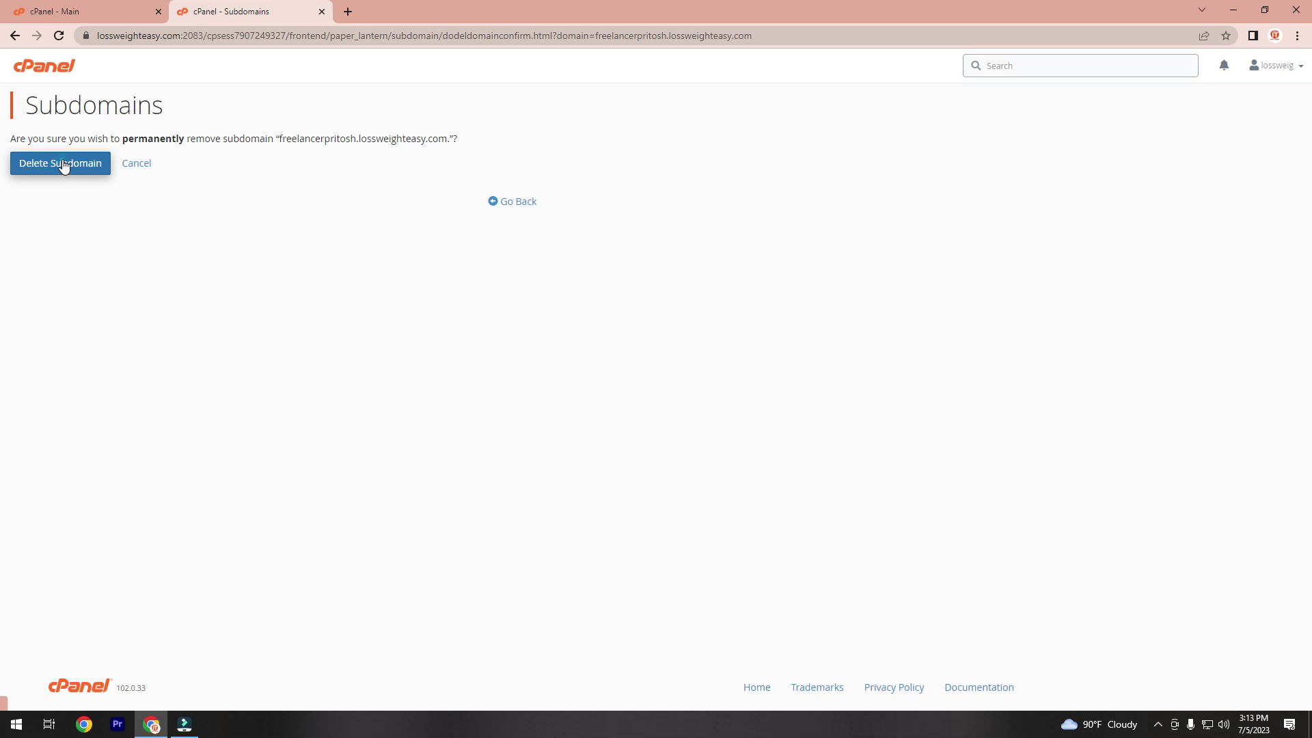
pyautogui.click(62, 165)
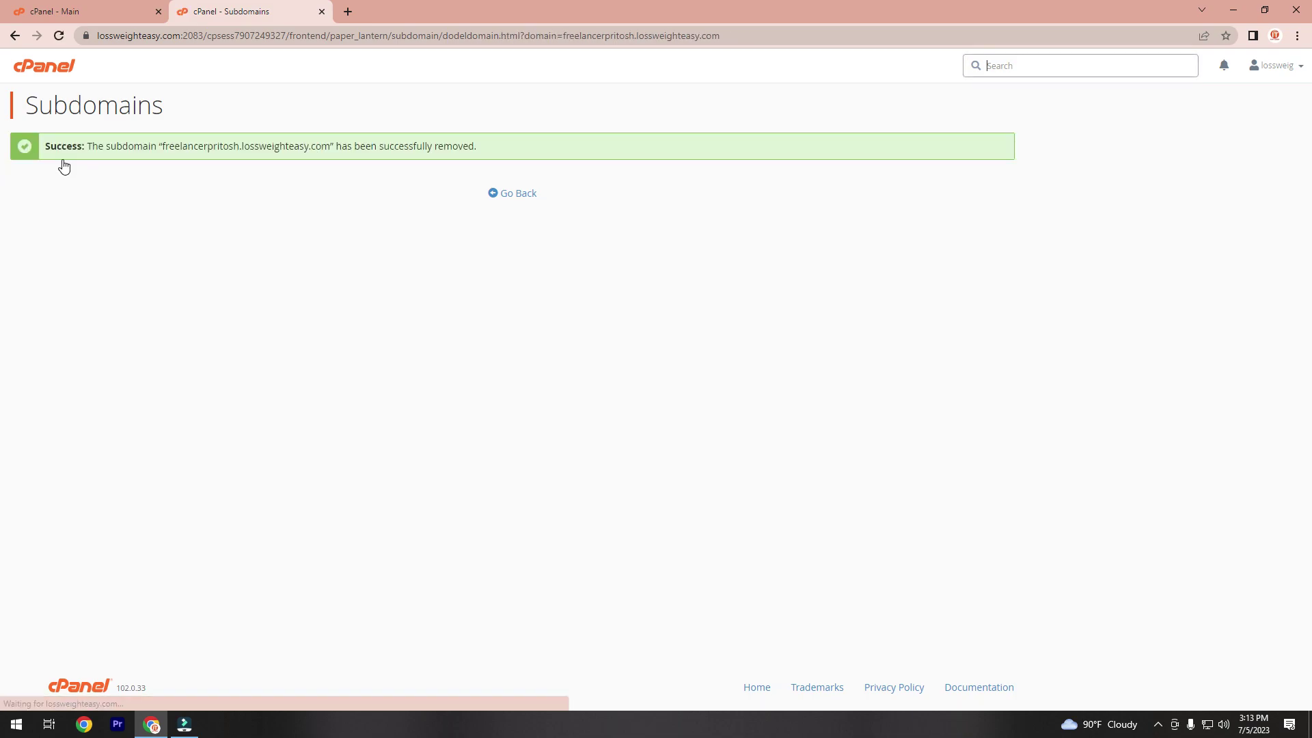
pyautogui.click(509, 198)
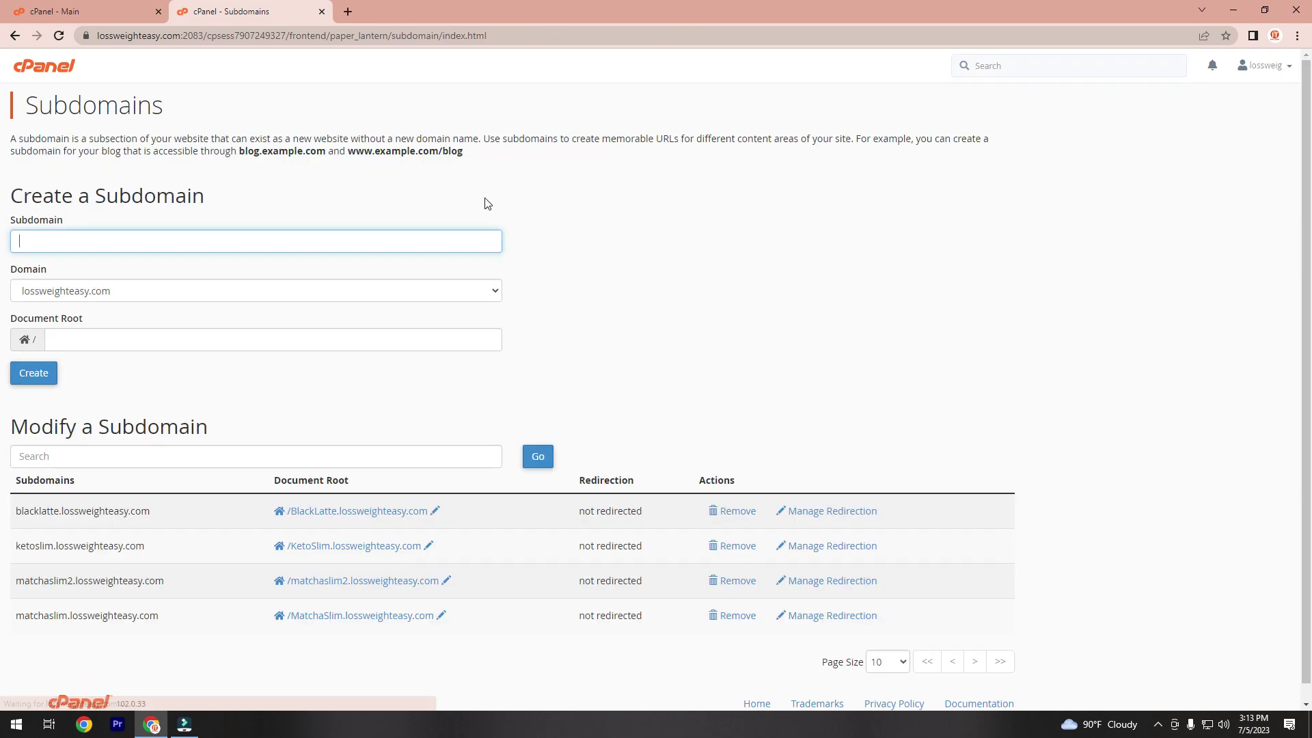